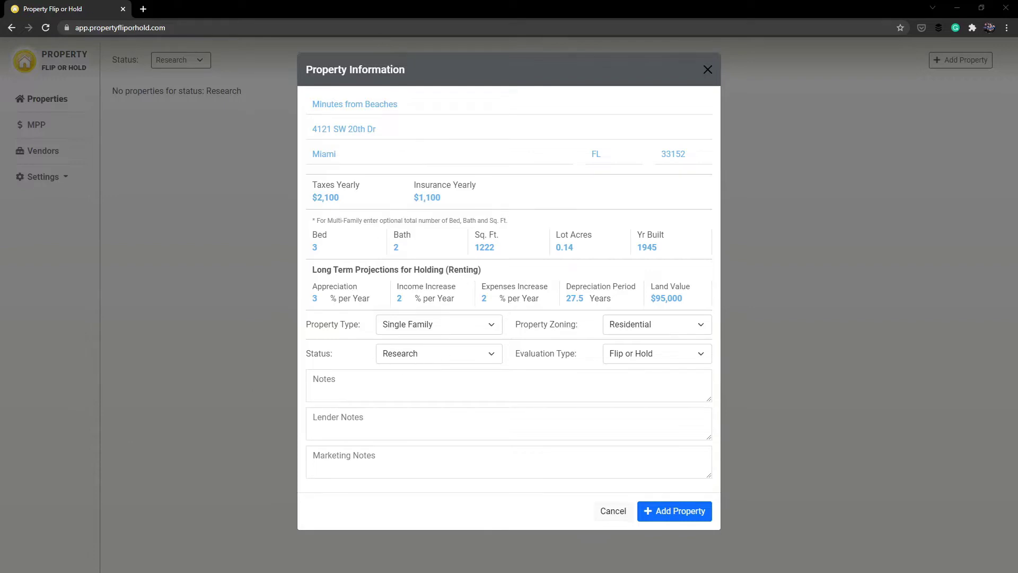
# Step: Add the "Minutes from Beaches" property and set its ARV to $306,000 and repairs to $20,000
pyautogui.click(681, 513)
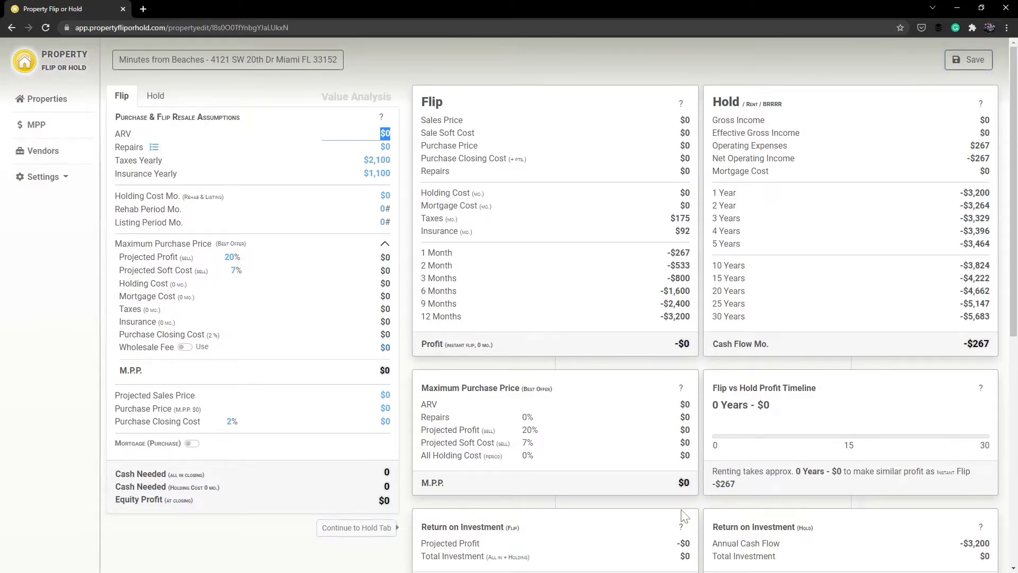
pyautogui.write('306,000')
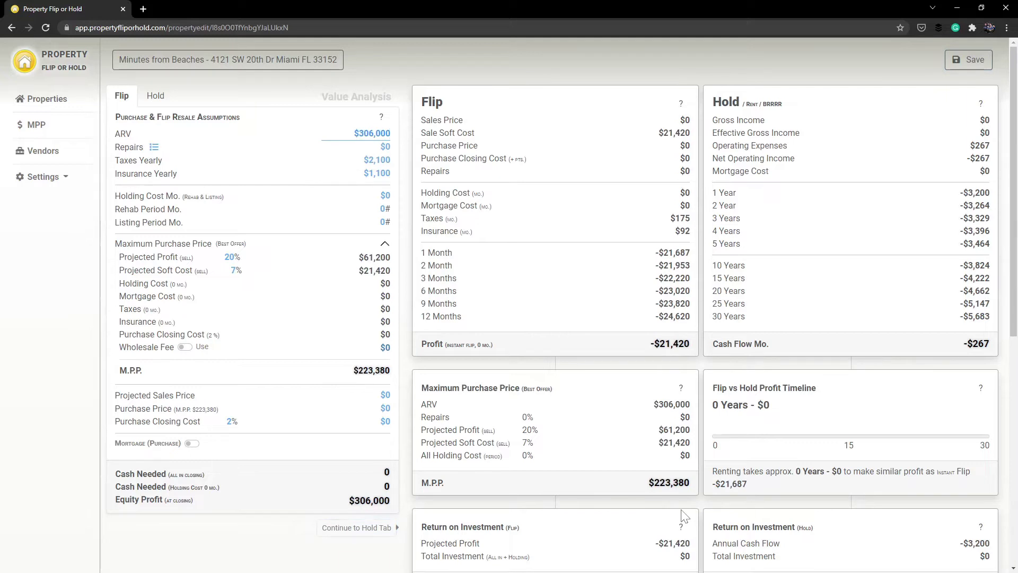
pyautogui.press('Tab')
pyautogui.write('20,000')
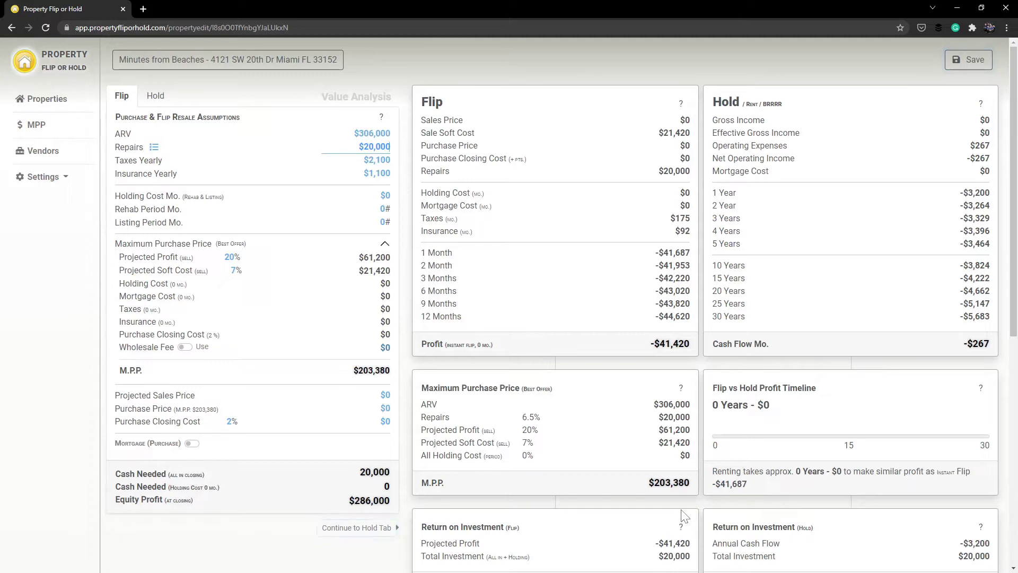
# Step: Set the monthly holding cost to $100, the rehab period to 2 months and the listing period to 1 month
pyautogui.press('Tab')
pyautogui.press('Tab')
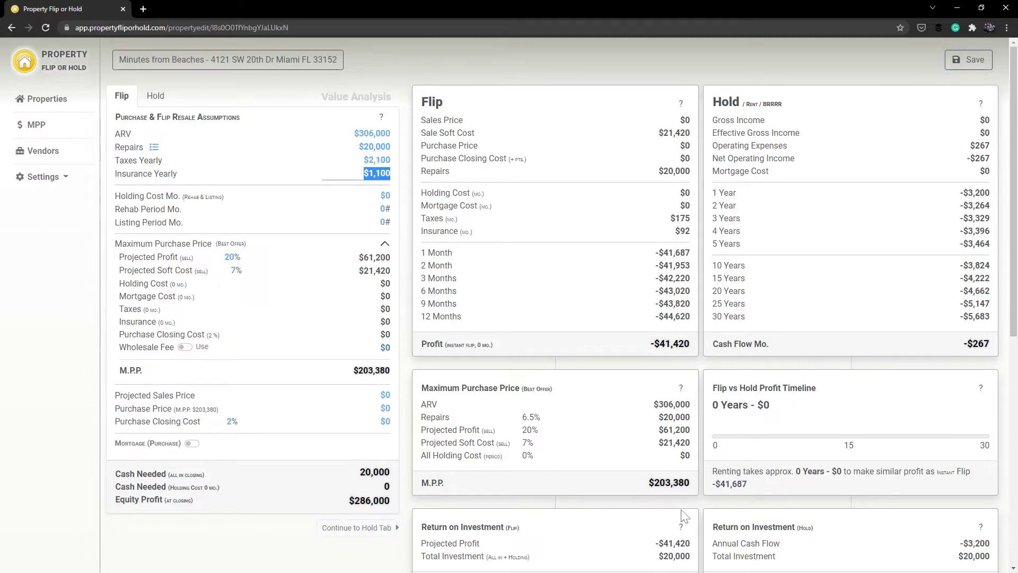
pyautogui.press('Tab')
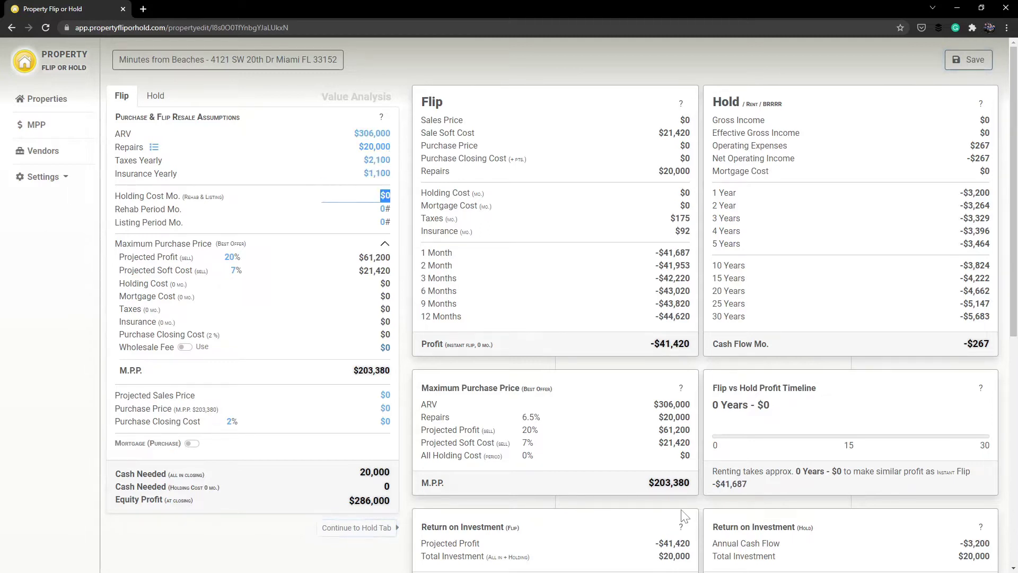
pyautogui.write('100')
pyautogui.press('Tab')
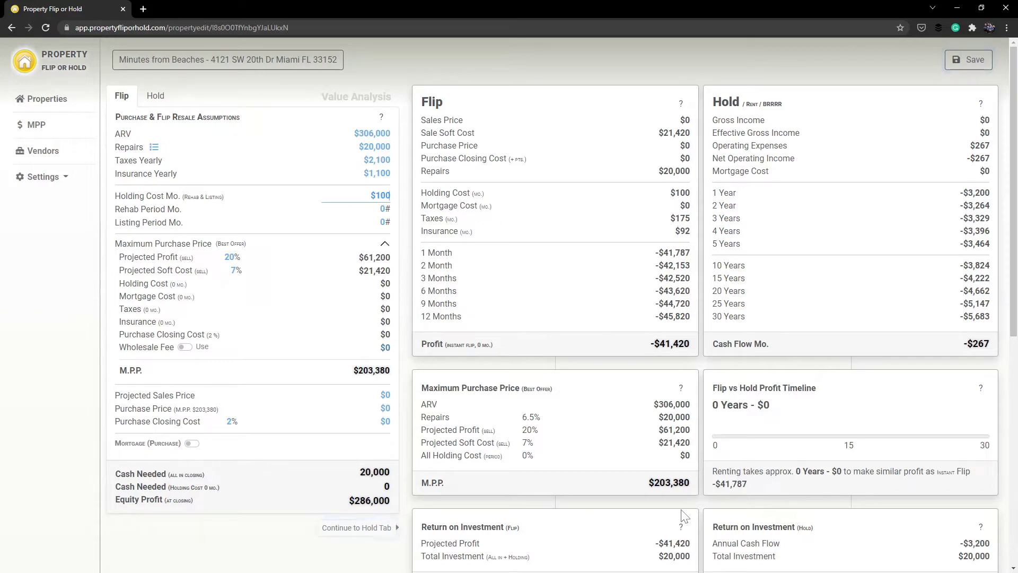
pyautogui.press('Tab')
pyautogui.write('2')
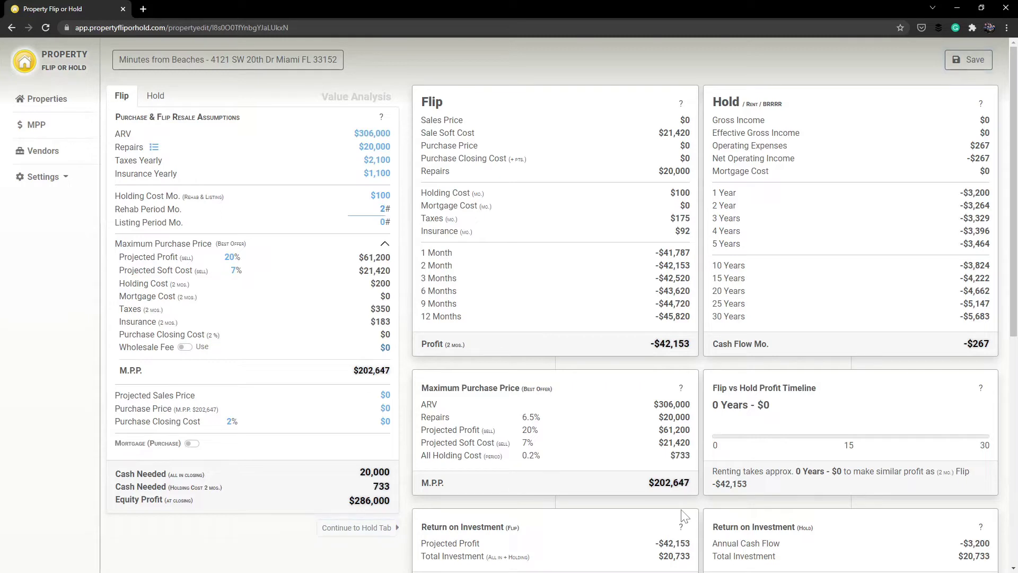
pyautogui.press('Tab')
pyautogui.write('1')
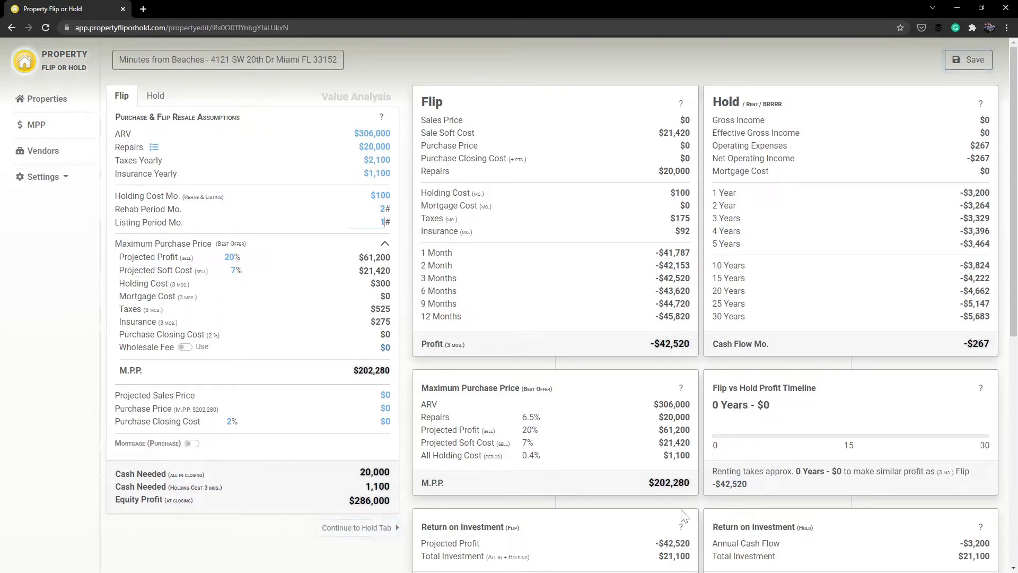
# Step: Set the projected profit in the Maximum Purchase Price section to 15%
pyautogui.press('Tab')
pyautogui.press('Tab')
pyautogui.write('15')
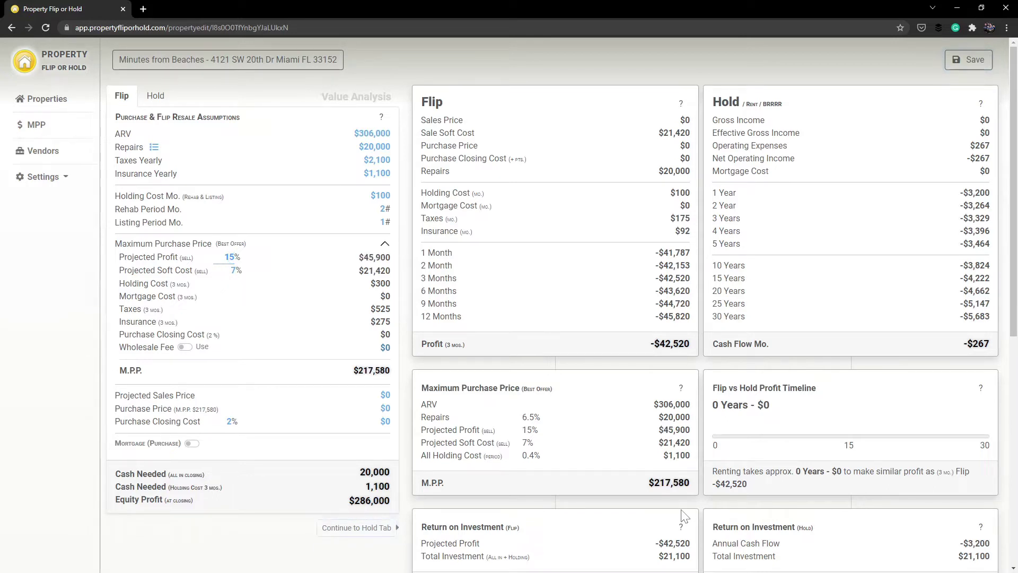
# Step: Set the projected sales price to $306,000 and the purchase price to $218,000
pyautogui.press('Tab')
pyautogui.press('Tab')
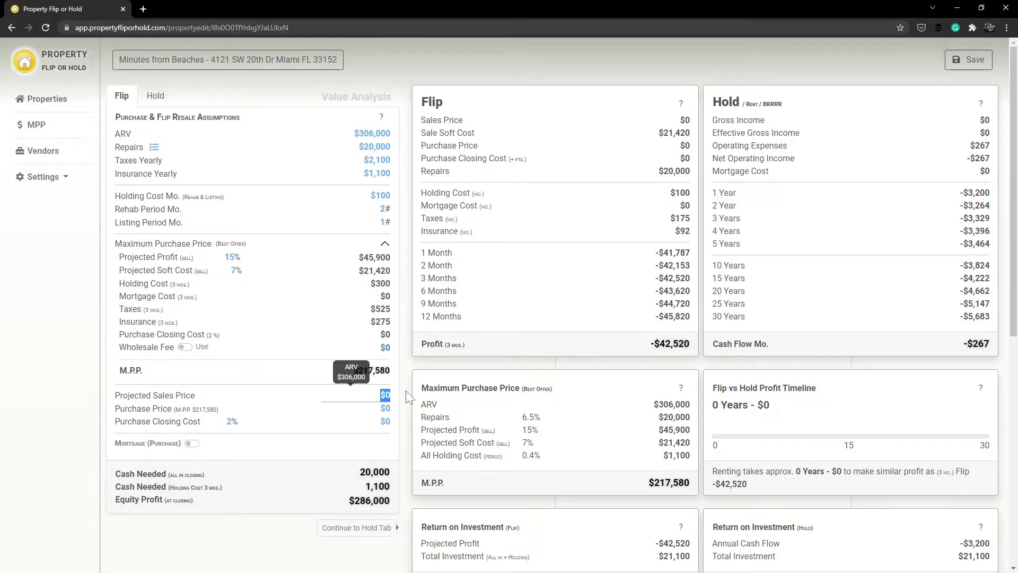
pyautogui.hotkey('shift', 'Tab')
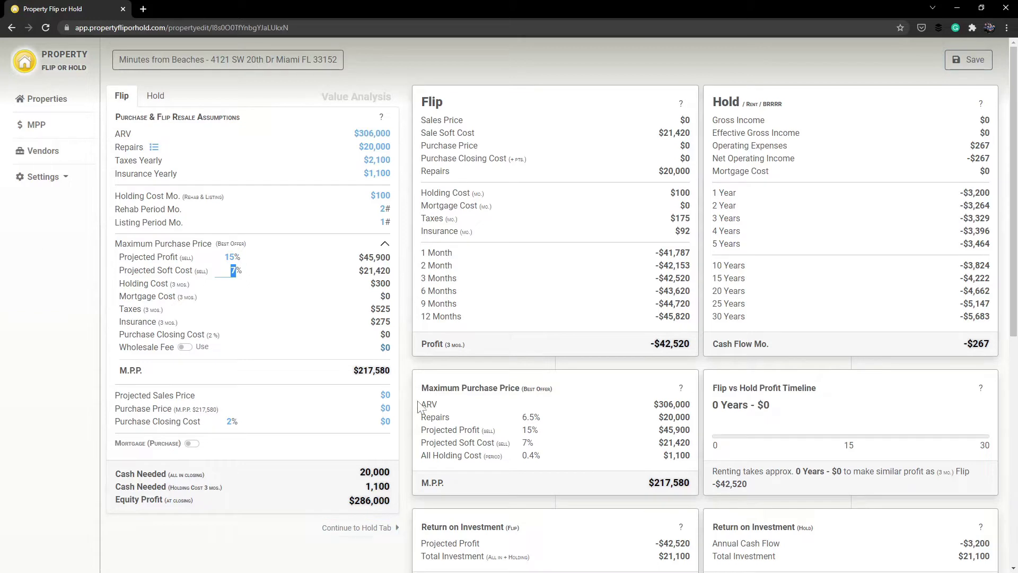
pyautogui.press('Tab')
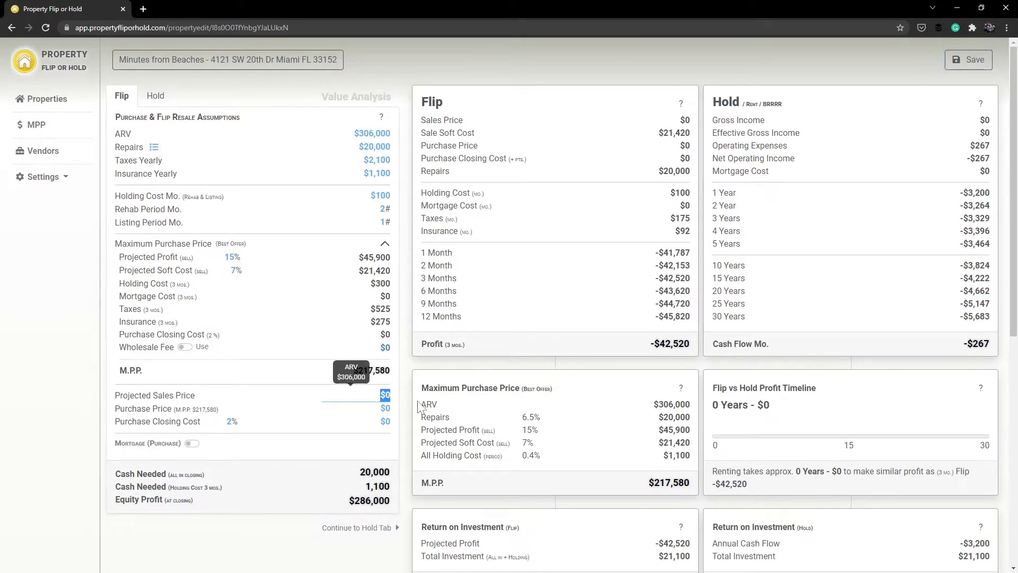
pyautogui.write('306')
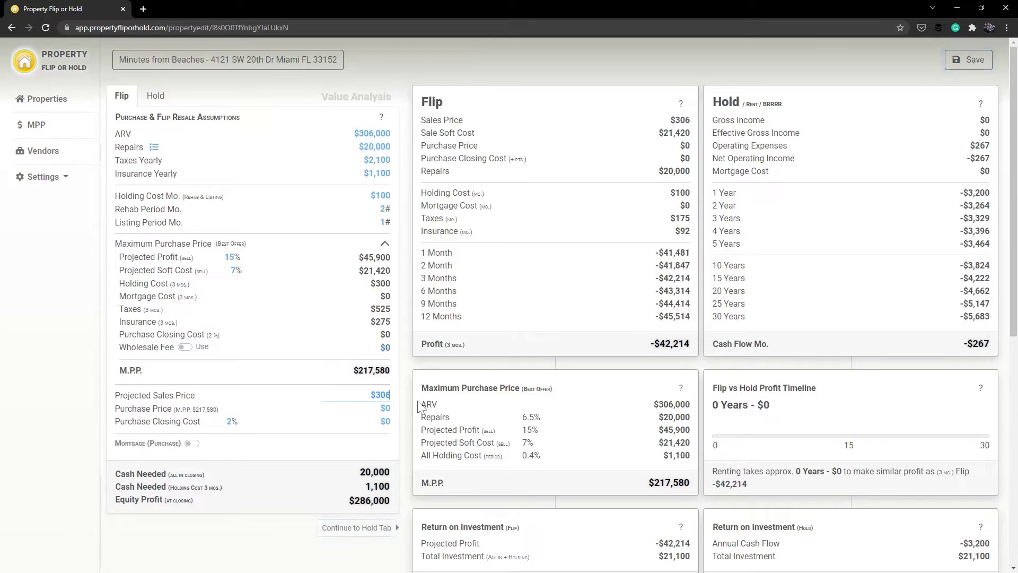
pyautogui.write(',000')
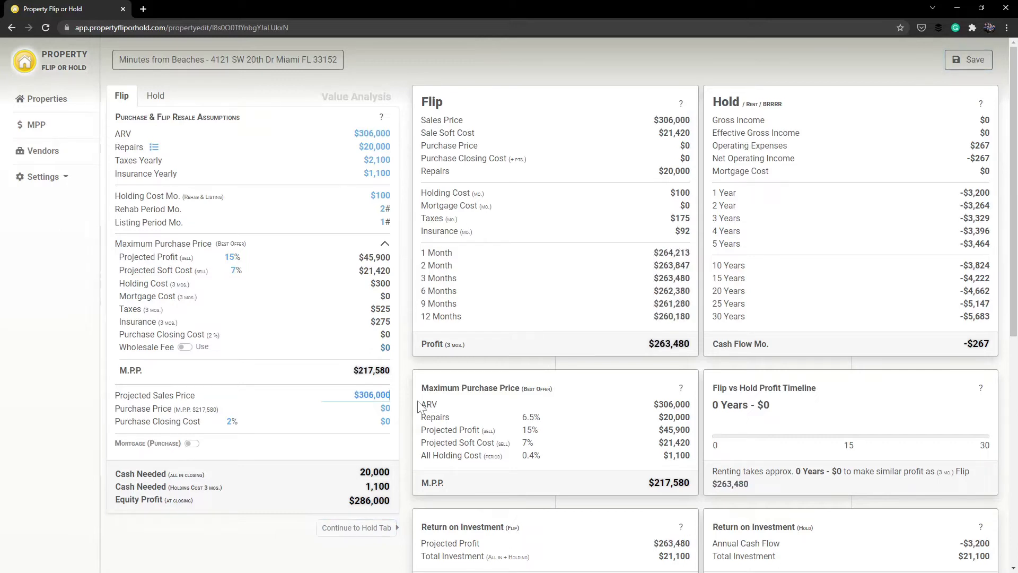
pyautogui.press('Tab')
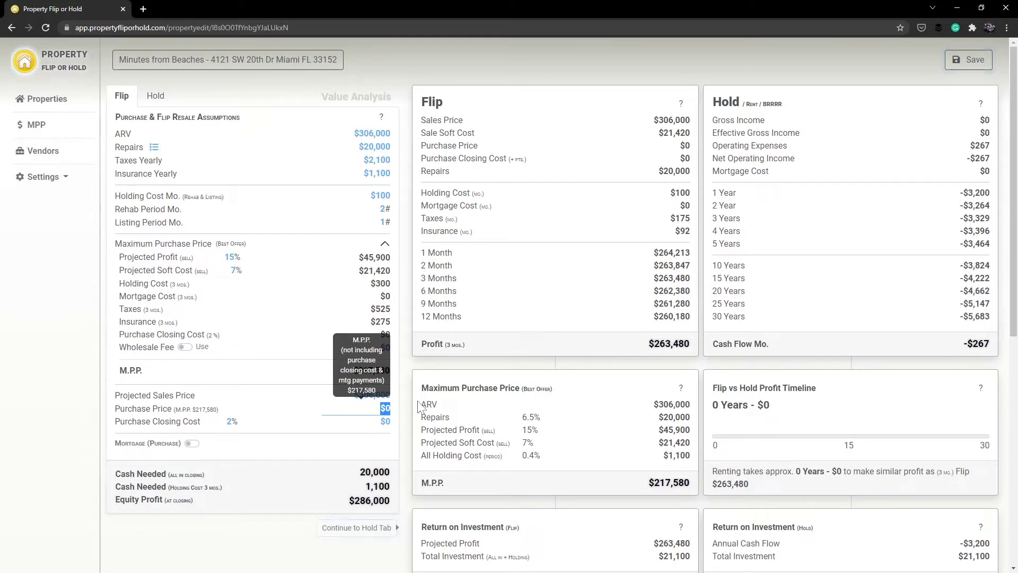
pyautogui.write('21')
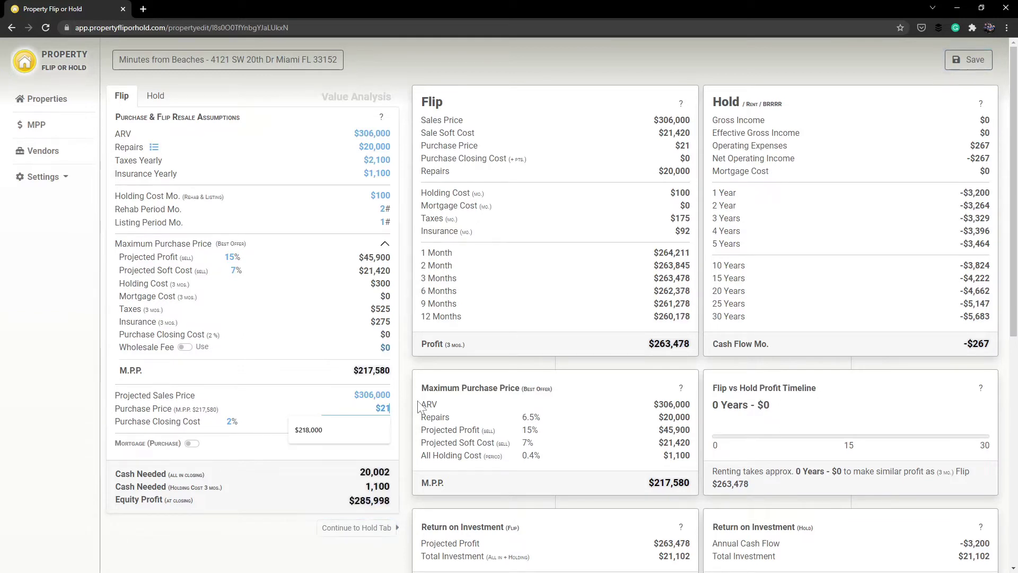
pyautogui.write('8,000')
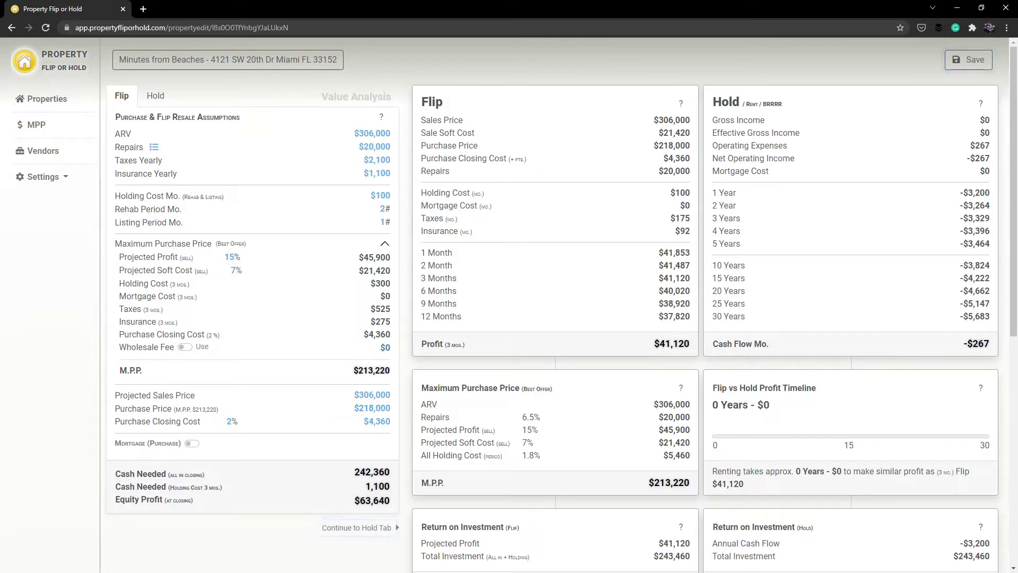
# Step: Check the purchase closing cost in the Maximum Purchase Price breakdown
pyautogui.doubleClick(381, 334)
pyautogui.moveTo(390, 335); pyautogui.dragTo(393, 340)
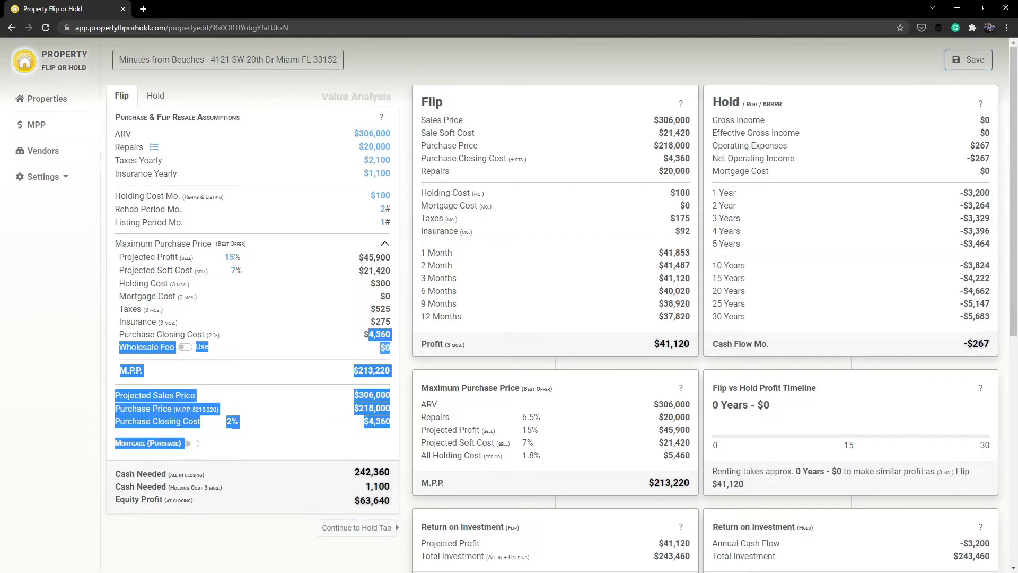
pyautogui.click(334, 378)
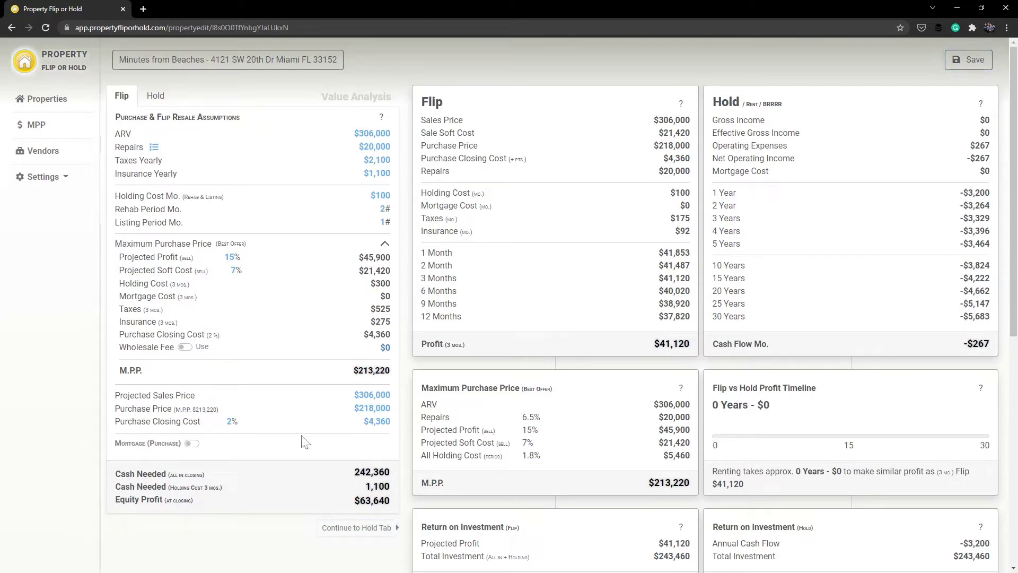
# Step: Enable the purchase mortgage with a 30-year term, 20% down payment, 10% interest rate and 1% points
pyautogui.click(192, 443)
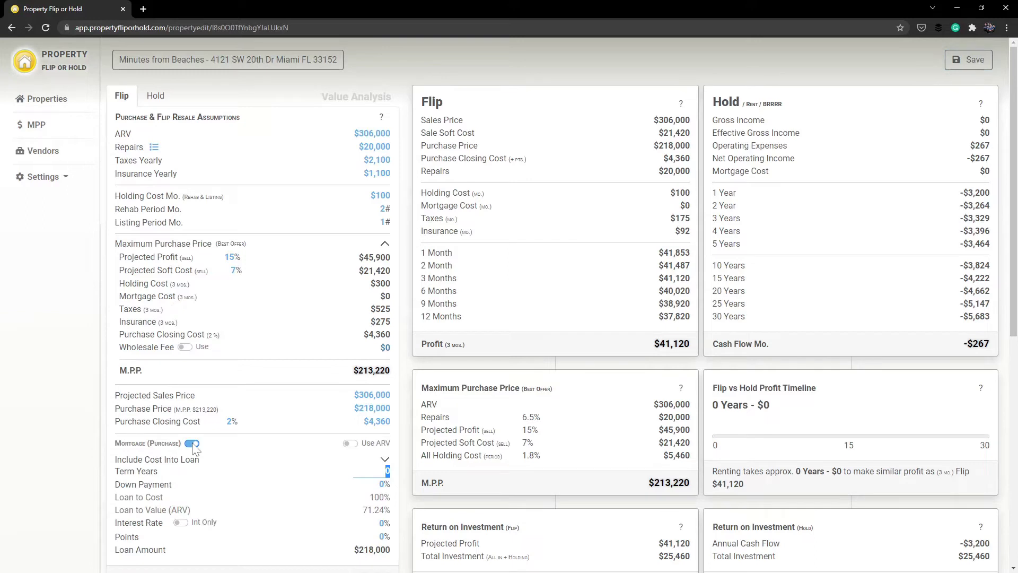
pyautogui.scroll(-1, 194, 448)
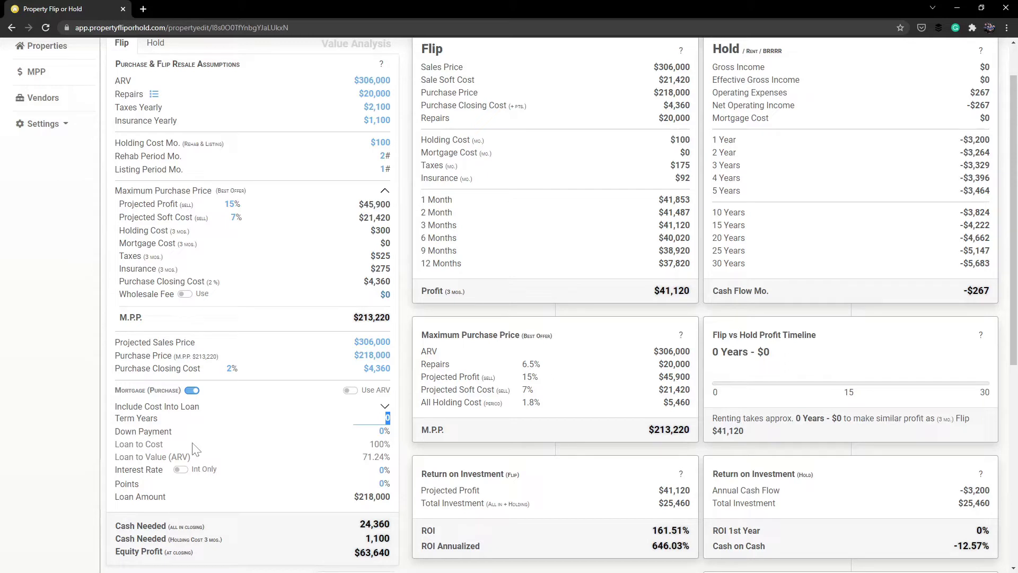
pyautogui.write('30')
pyautogui.press('Tab')
pyautogui.write('20')
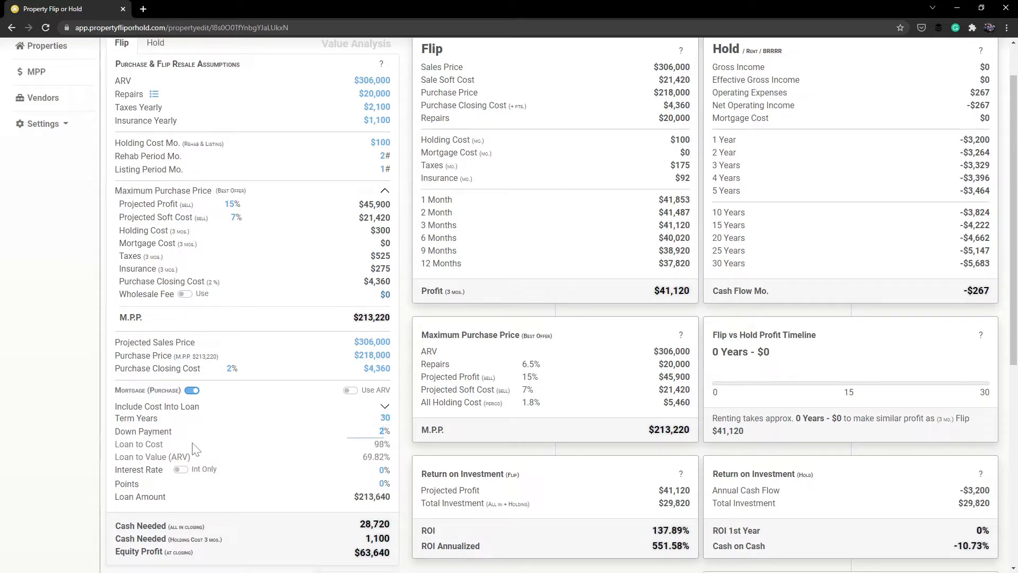
pyautogui.press('Tab')
pyautogui.press('Tab')
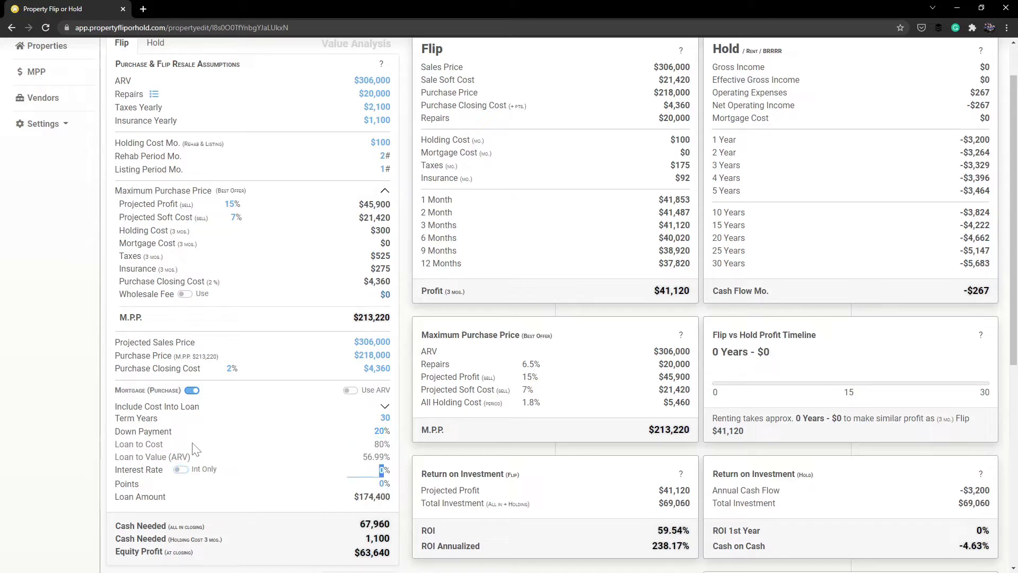
pyautogui.write('10')
pyautogui.press('Tab')
pyautogui.write('1')
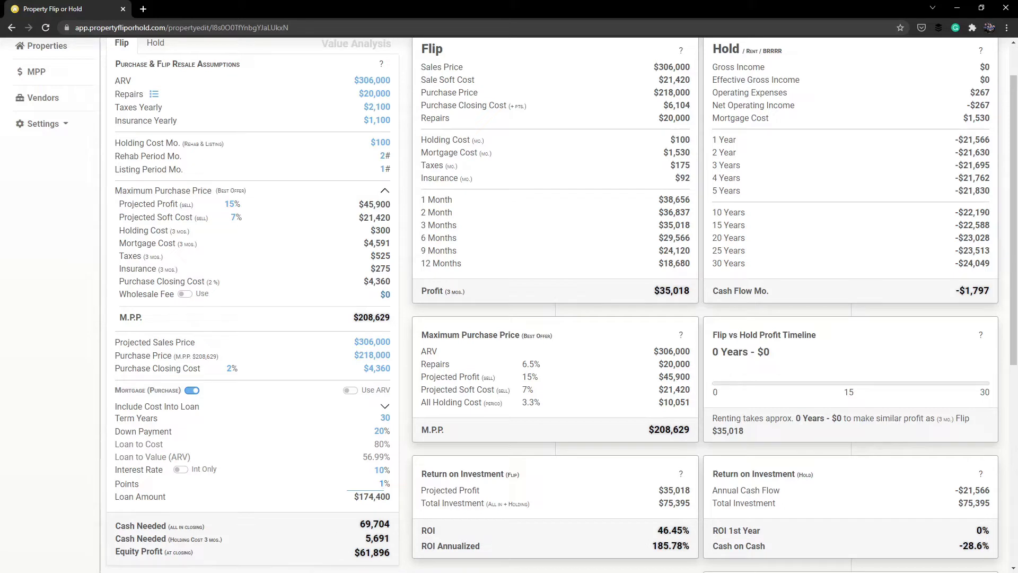
# Step: Examine the cash needed for holding costs and the equity profit at closing
pyautogui.moveTo(392, 561); pyautogui.dragTo(392, 539)
pyautogui.click(365, 539)
pyautogui.moveTo(361, 552); pyautogui.dragTo(391, 552)
# Step: Set the monthly gross rental income in the Hold assumptions to $2,300
pyautogui.click(155, 43)
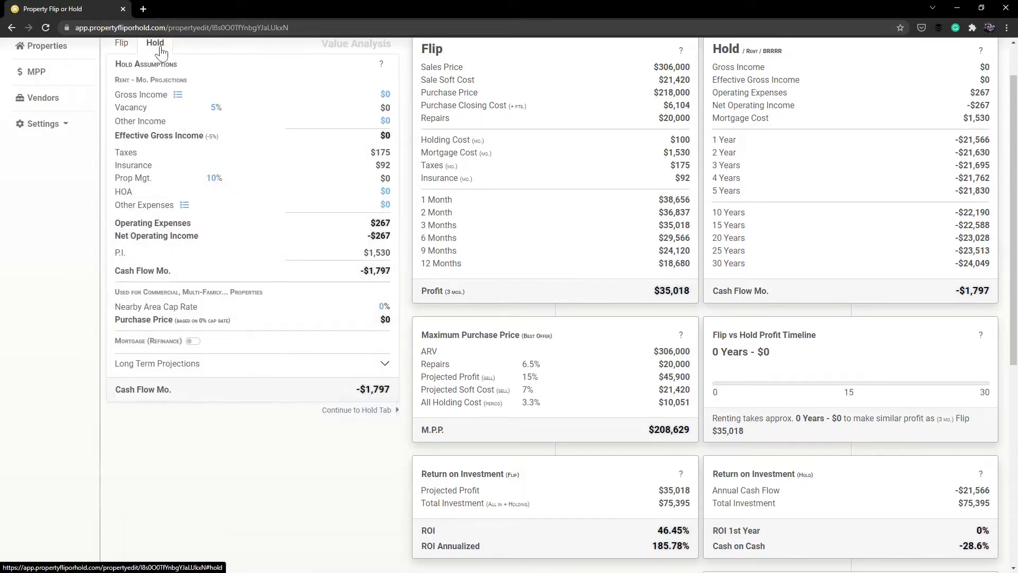
pyautogui.press('Tab')
pyautogui.press('Tab')
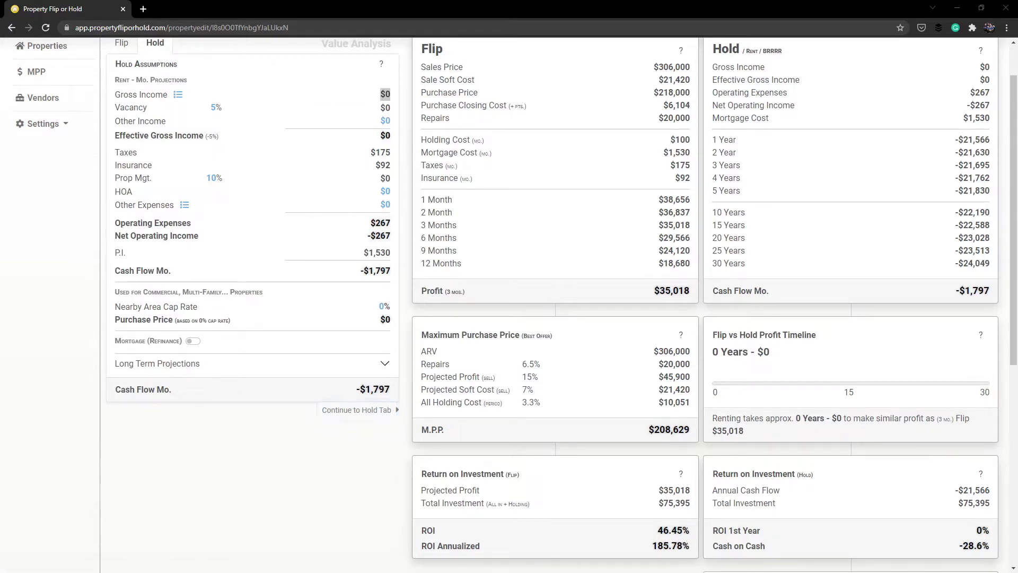
pyautogui.click(386, 95)
pyautogui.moveTo(380, 94); pyautogui.dragTo(409, 93)
pyautogui.write('2,300')
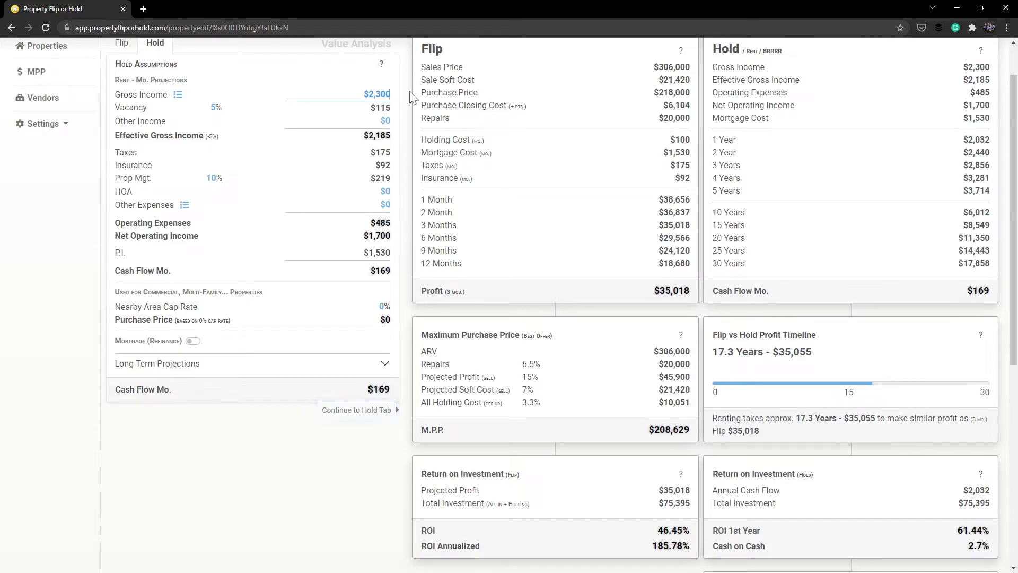
pyautogui.press('Tab')
pyautogui.press('Tab')
pyautogui.press('Tab')
# Step: Enable the refinance mortgage with a 30-year term, 25% remaining equity, 4% interest rate and 1% points
pyautogui.click(193, 342)
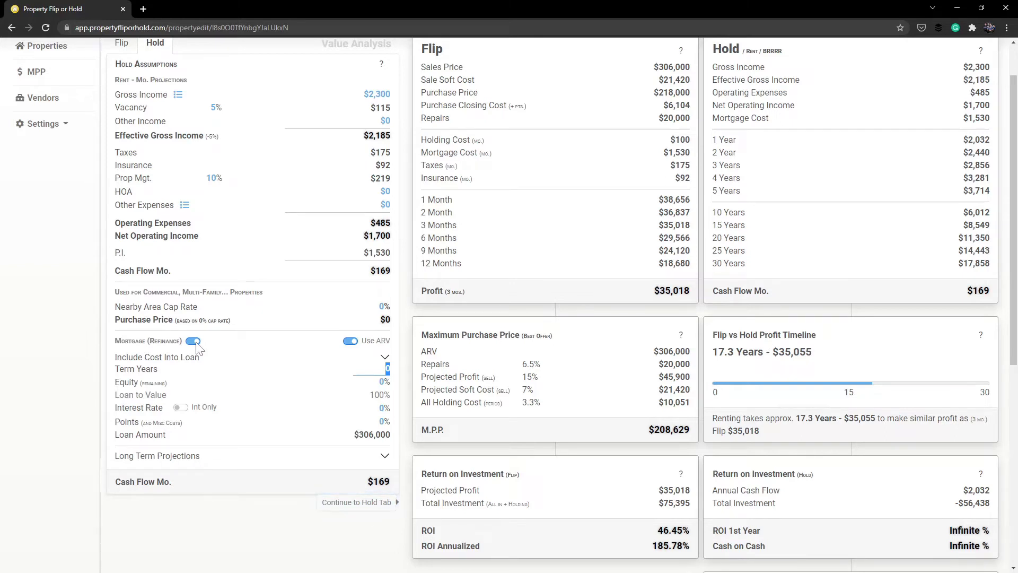
pyautogui.write('30')
pyautogui.press('Tab')
pyautogui.write('25')
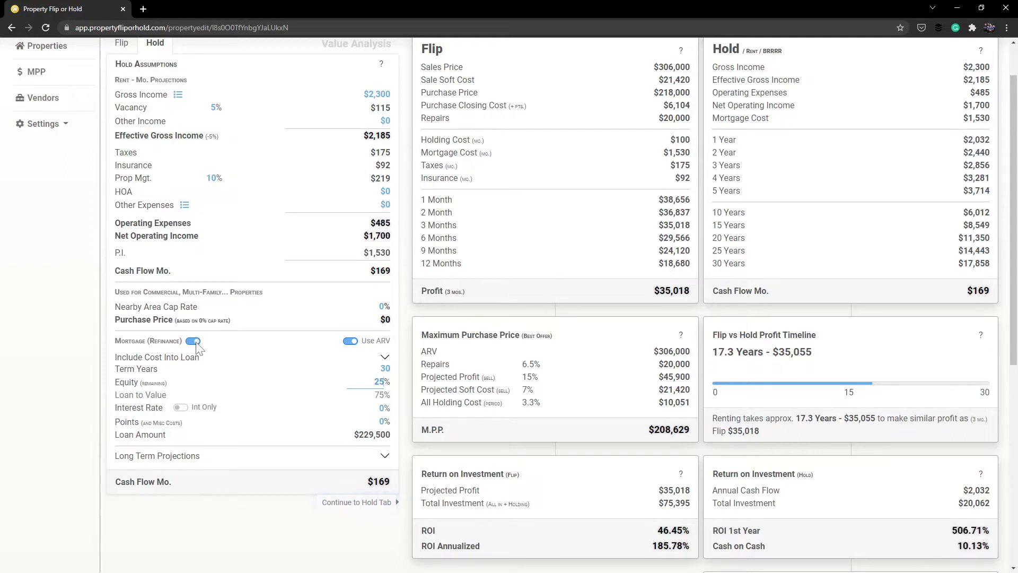
pyautogui.press('Tab')
pyautogui.press('Tab')
pyautogui.write('4')
pyautogui.press('Tab')
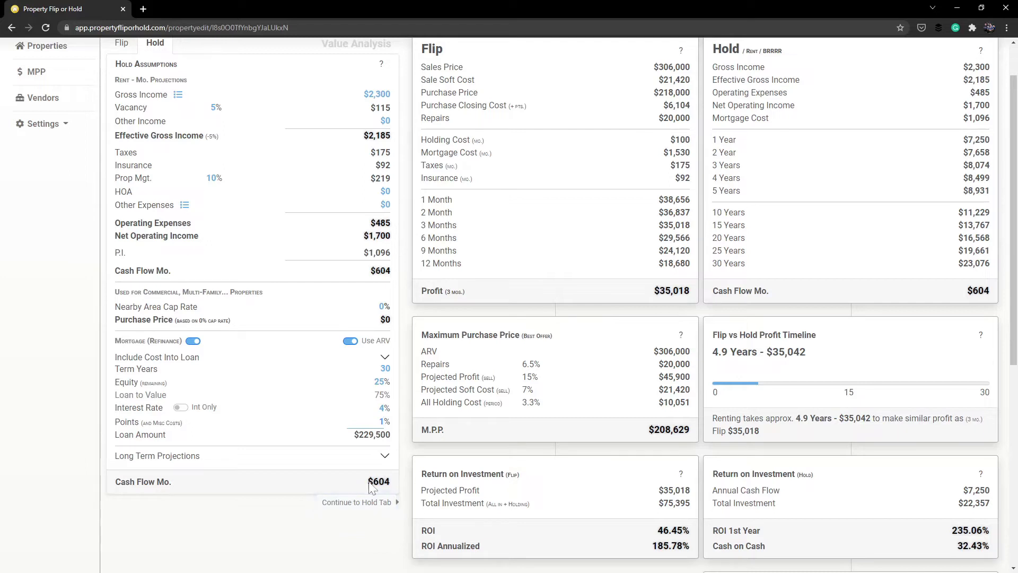
# Step: Examine the monthly cash flow for holding, the 3-month flip profit and the 6-month flip projection
pyautogui.moveTo(368, 481); pyautogui.dragTo(389, 481)
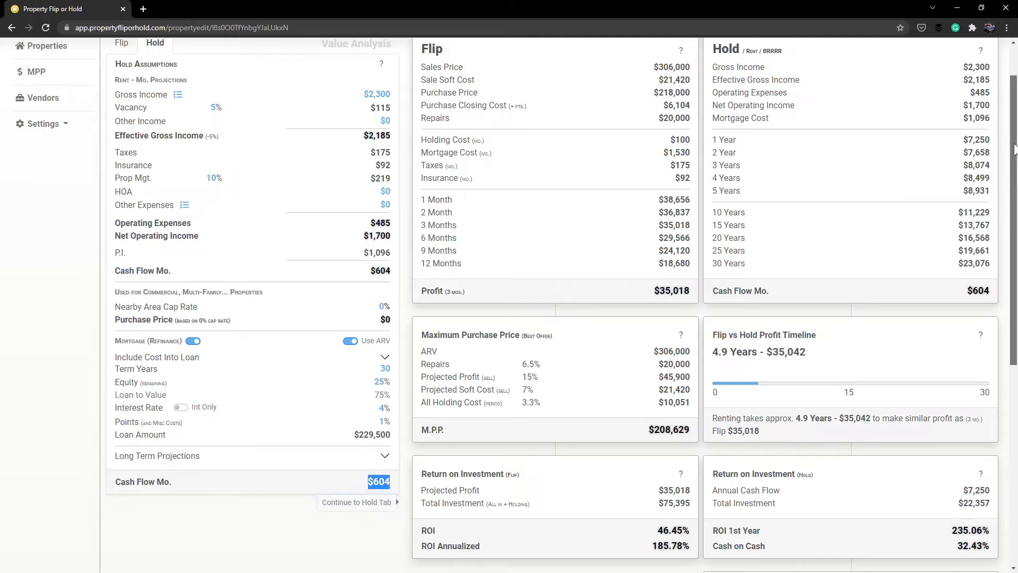
pyautogui.moveTo(1014, 150); pyautogui.dragTo(1013, 140)
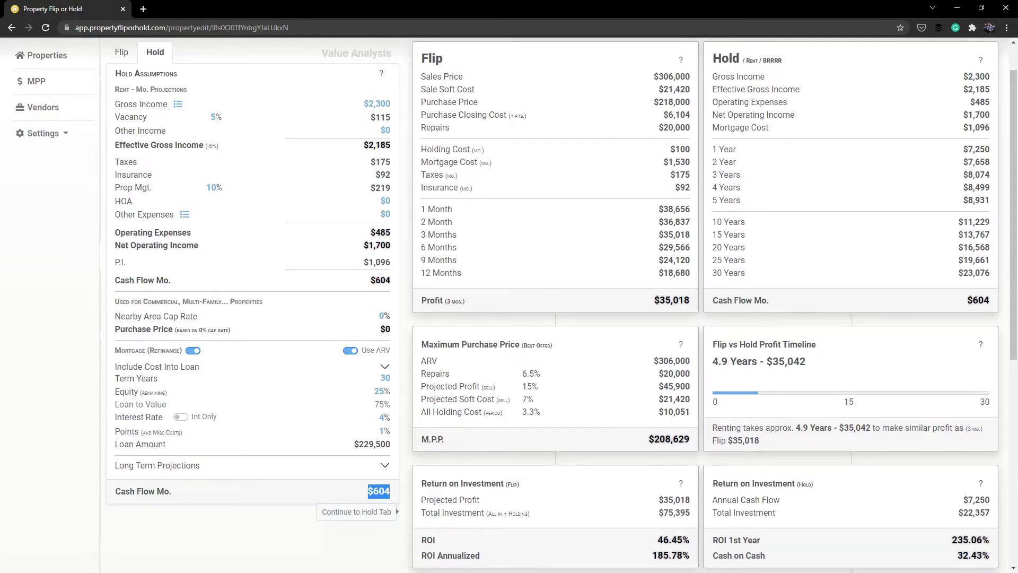
pyautogui.moveTo(422, 301); pyautogui.dragTo(458, 301)
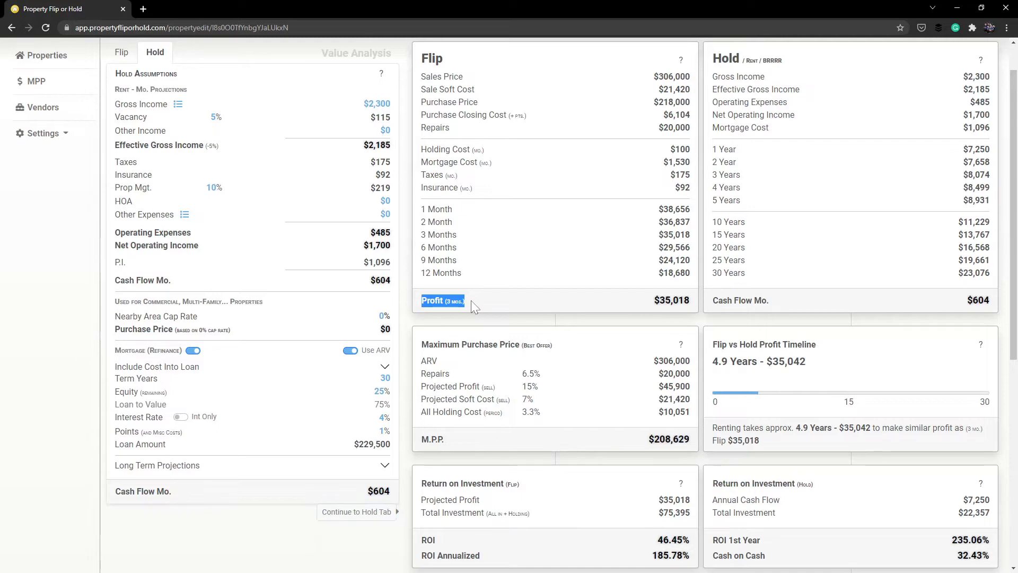
pyautogui.click(675, 301)
pyautogui.doubleClick(674, 301)
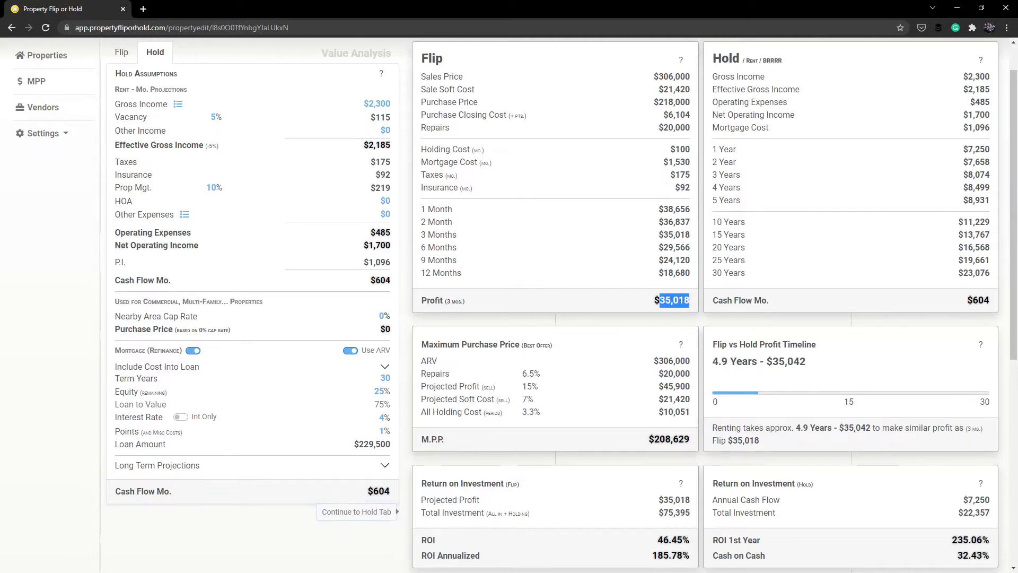
pyautogui.moveTo(422, 248); pyautogui.dragTo(689, 248)
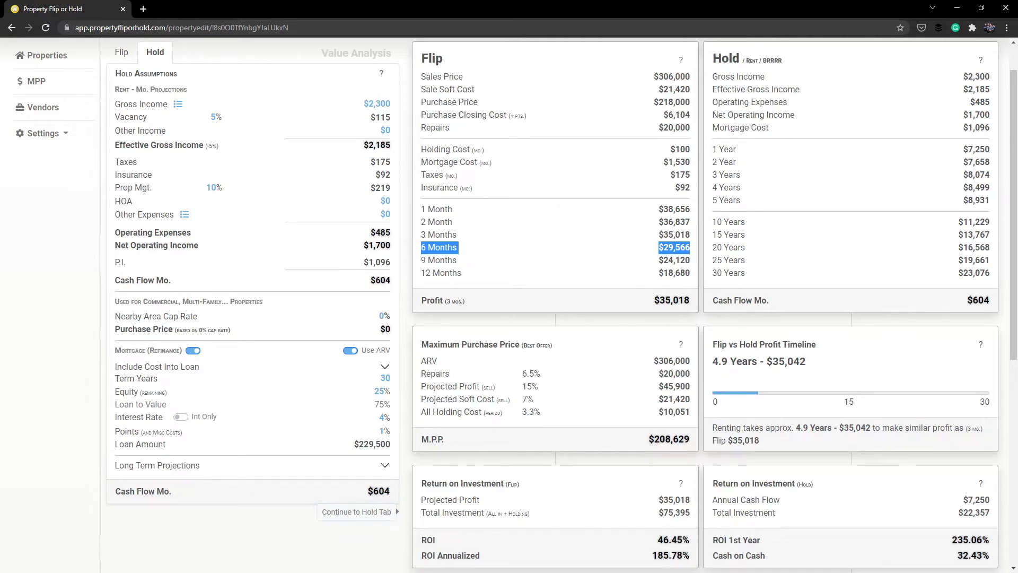
# Step: Examine the flip profit for a 2-month period and the maximum purchase price
pyautogui.moveTo(663, 222); pyautogui.dragTo(692, 222)
pyautogui.click(691, 222)
pyautogui.doubleClick(678, 222)
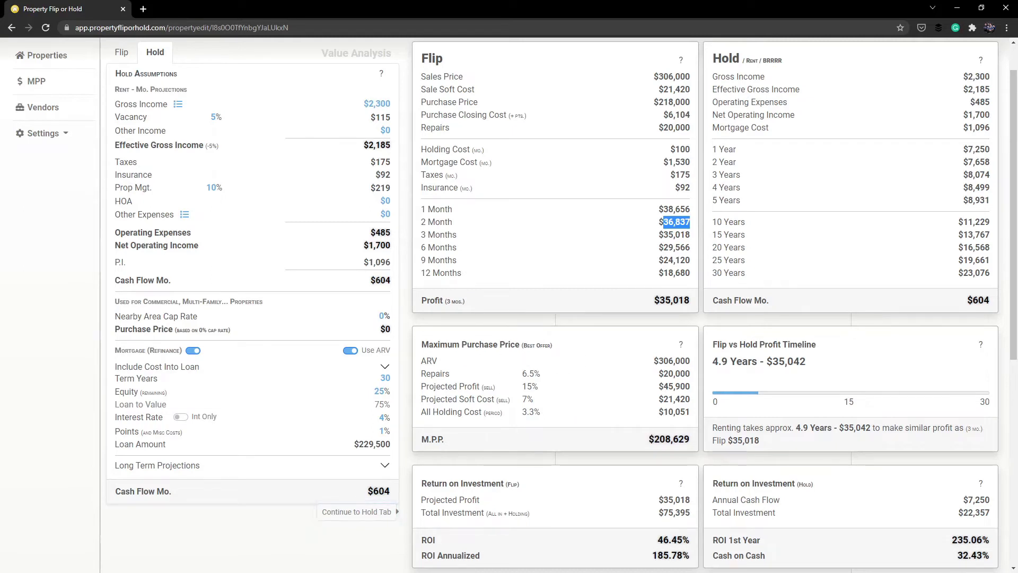
pyautogui.moveTo(654, 439); pyautogui.dragTo(689, 439)
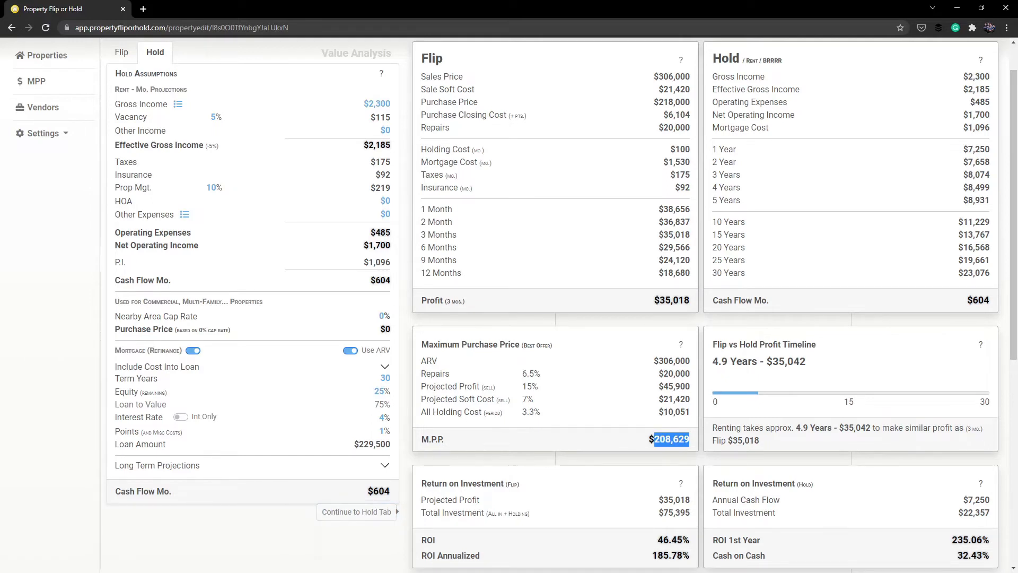
# Step: Examine the flip's return on investment, checking projected profit, total investment, cash needed in the Flip assumptions, ROI and annualized ROI
pyautogui.moveTo(428, 483); pyautogui.dragTo(538, 496)
pyautogui.click(624, 502)
pyautogui.moveTo(664, 500); pyautogui.dragTo(696, 511)
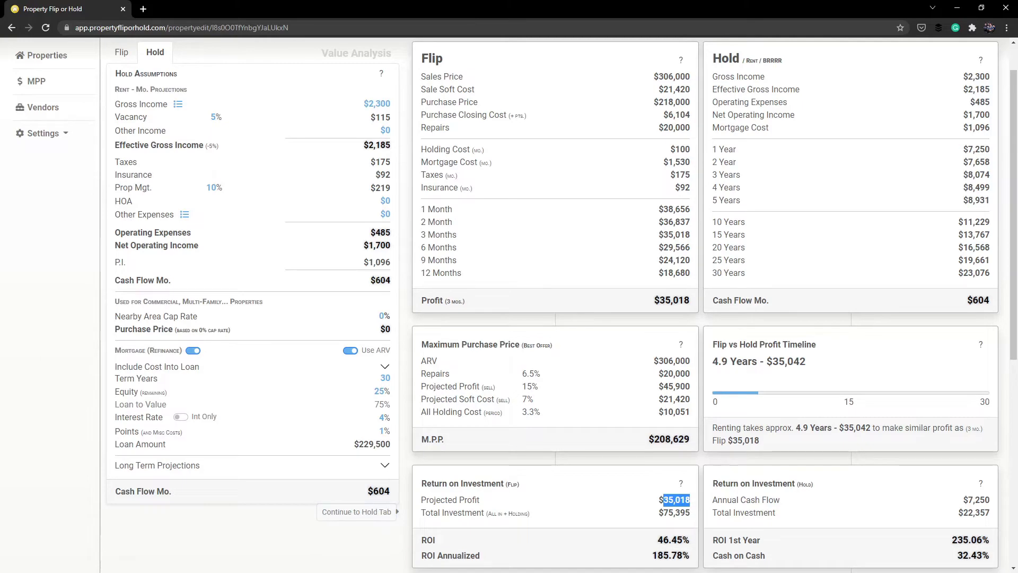
pyautogui.moveTo(663, 512); pyautogui.dragTo(691, 512)
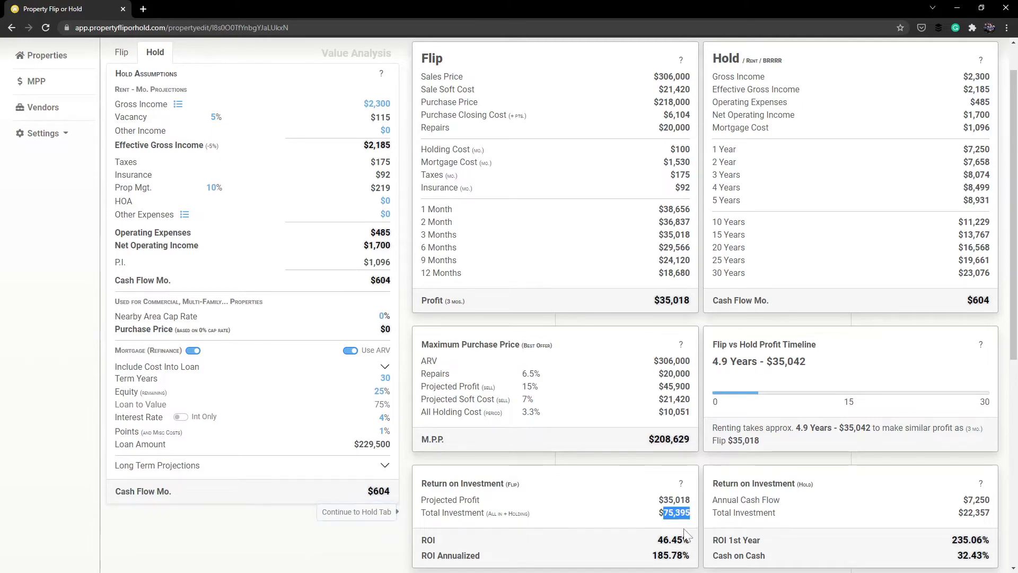
pyautogui.click(121, 51)
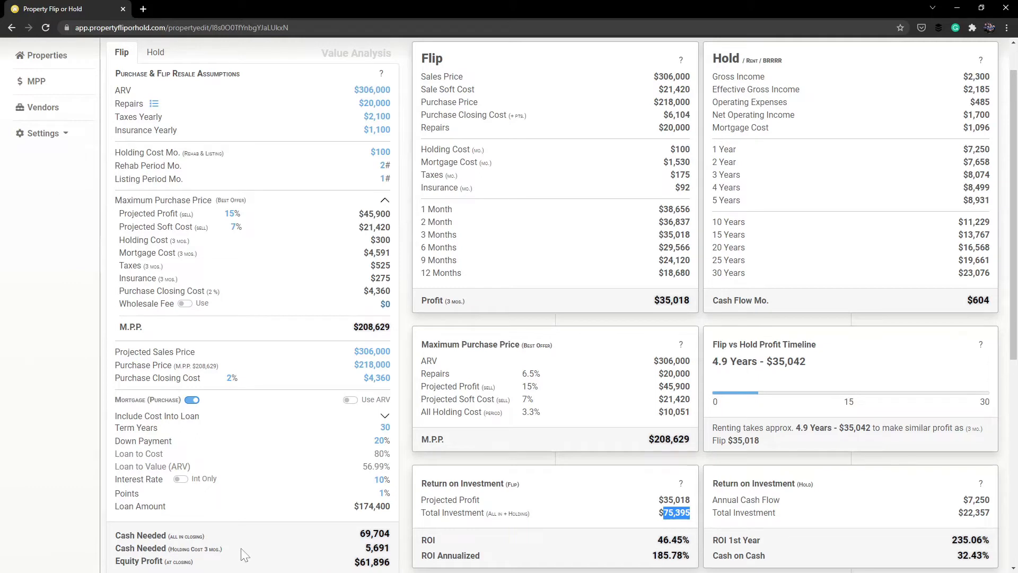
pyautogui.click(671, 531)
pyautogui.moveTo(657, 540); pyautogui.dragTo(683, 541)
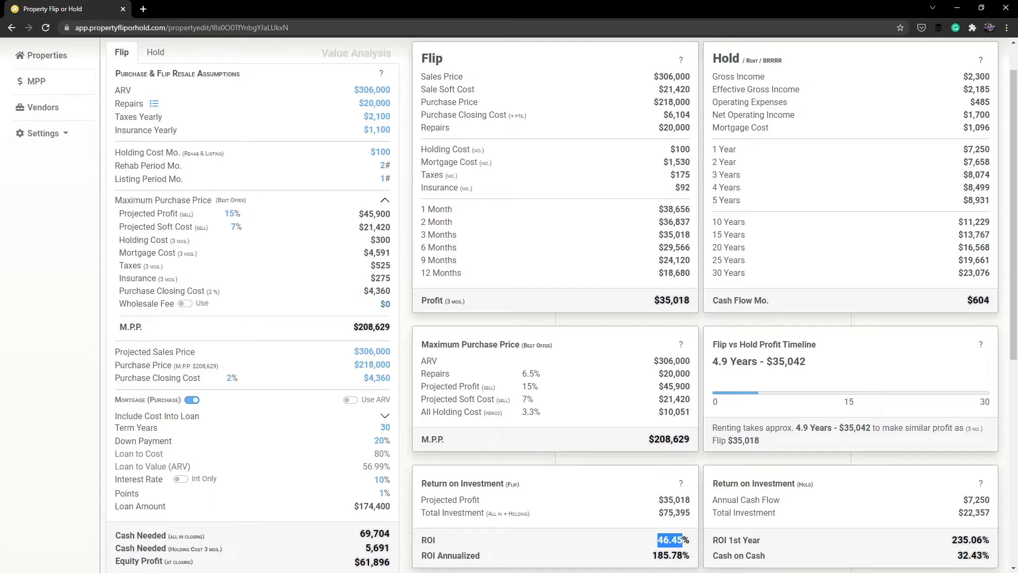
pyautogui.moveTo(652, 555); pyautogui.dragTo(677, 555)
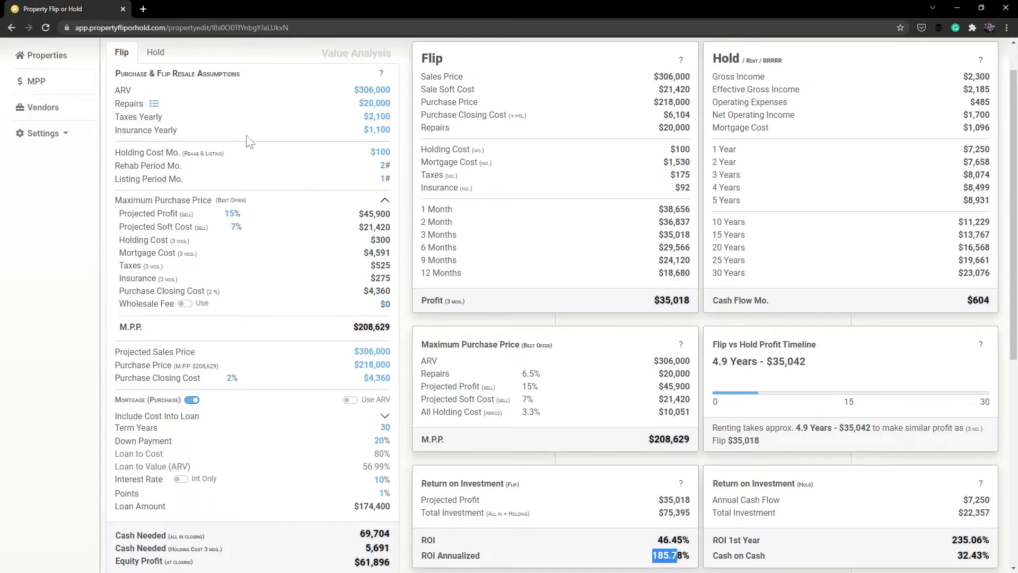
# Step: Return to the Hold assumptions and examine the monthly cash flow, effective gross income, net operating income and mortgage cost
pyautogui.click(159, 55)
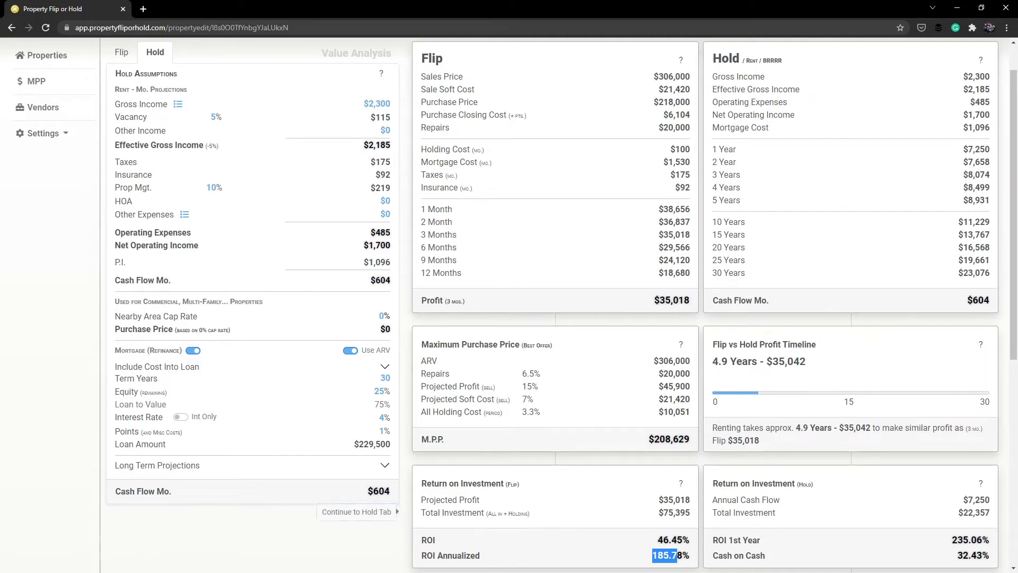
pyautogui.moveTo(967, 300); pyautogui.dragTo(990, 301)
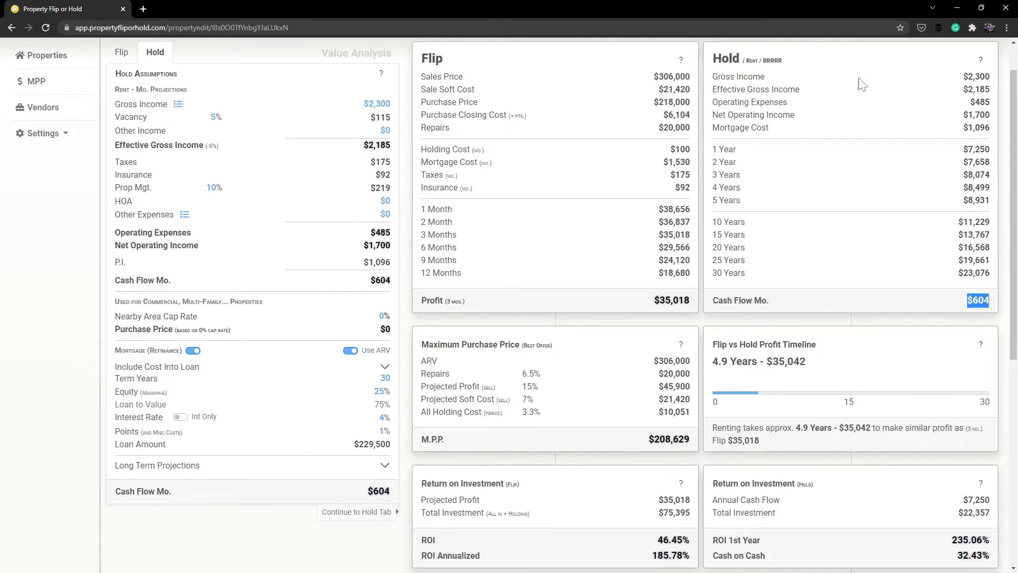
pyautogui.moveTo(726, 78); pyautogui.dragTo(753, 90)
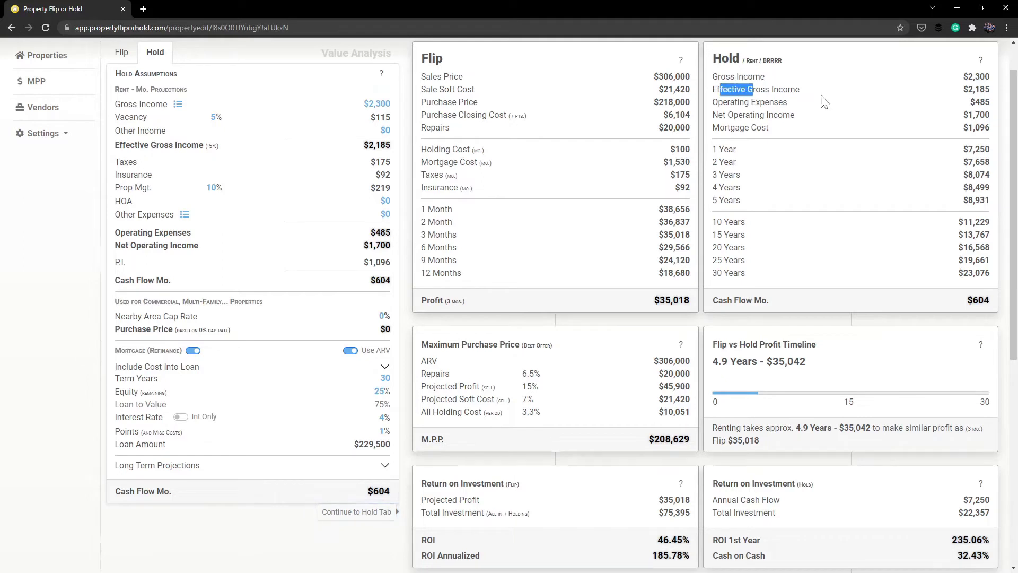
pyautogui.moveTo(825, 102); pyautogui.dragTo(822, 100)
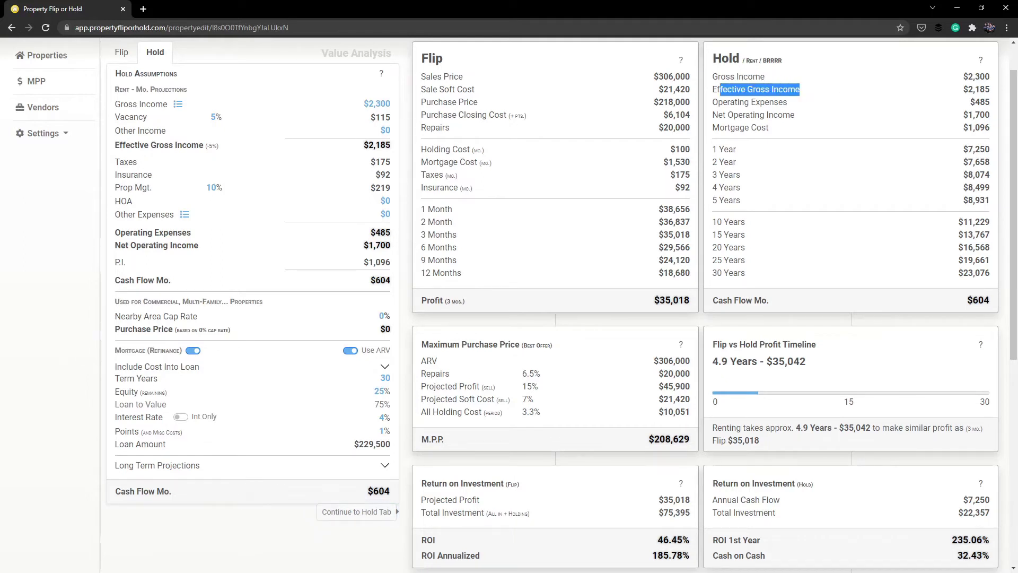
pyautogui.click(964, 116)
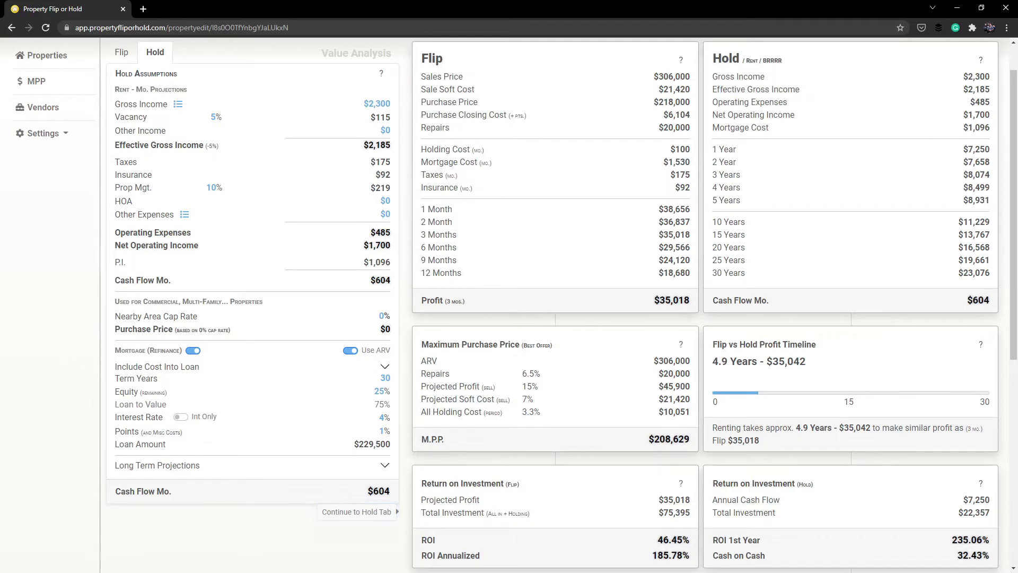
pyautogui.moveTo(963, 115); pyautogui.dragTo(993, 129)
pyautogui.click(980, 105)
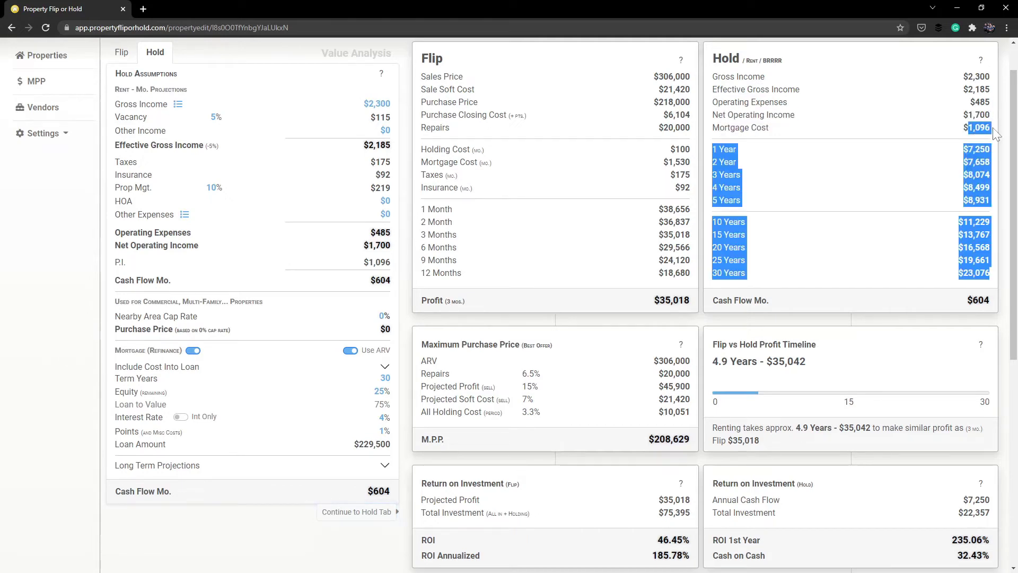
# Step: Examine the first yearly hold cash flows and expand Long Term Projections to check the yearly income and expense increase rates
pyautogui.click(954, 164)
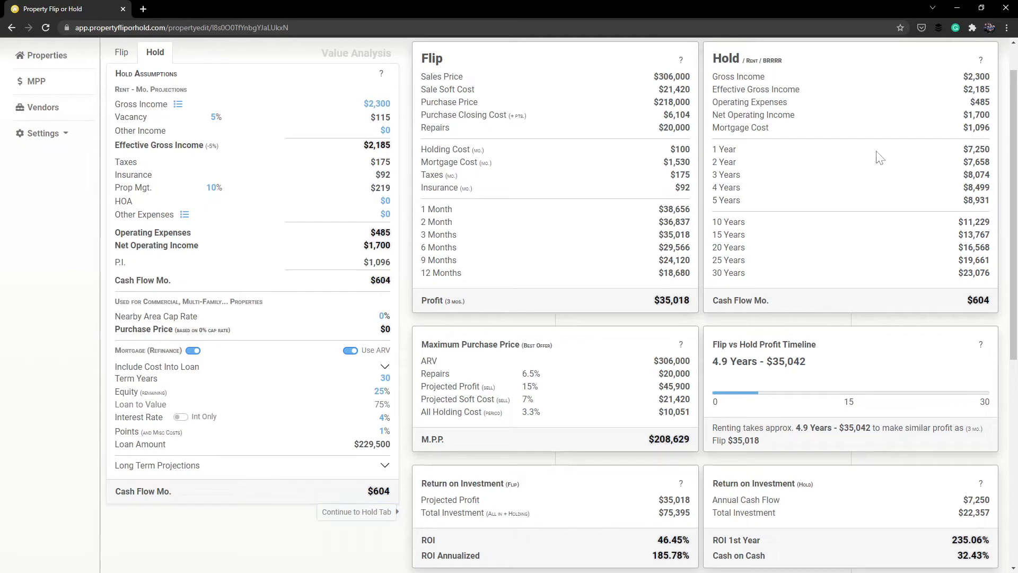
pyautogui.moveTo(968, 149); pyautogui.dragTo(990, 165)
pyautogui.click(989, 164)
pyautogui.click(385, 465)
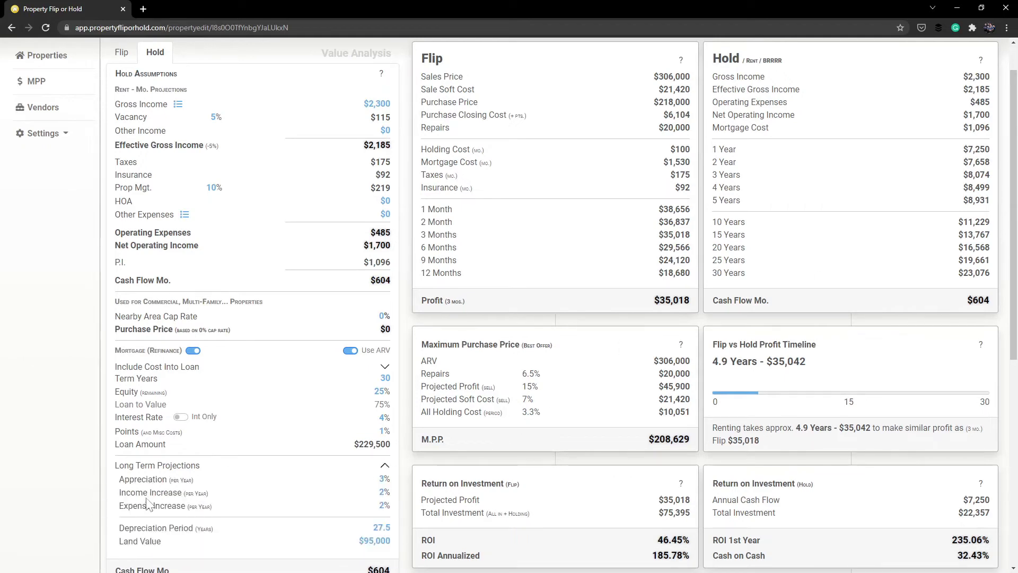
pyautogui.moveTo(142, 492); pyautogui.dragTo(177, 505)
# Step: Examine the Flip vs Hold Profit Timeline for how long renting takes to match the flip profit
pyautogui.click(721, 355)
pyautogui.moveTo(713, 344); pyautogui.dragTo(844, 355)
pyautogui.click(845, 355)
pyautogui.moveTo(773, 361); pyautogui.dragTo(811, 367)
pyautogui.click(806, 378)
pyautogui.moveTo(712, 361); pyautogui.dragTo(806, 361)
# Step: Compare the total investment of the flip and the hold, and examine the hold's first-year ROI and cash on cash
pyautogui.moveTo(664, 512); pyautogui.dragTo(690, 513)
pyautogui.moveTo(962, 513); pyautogui.dragTo(989, 513)
pyautogui.moveTo(952, 540); pyautogui.dragTo(968, 539)
pyautogui.moveTo(958, 555); pyautogui.dragTo(982, 555)
pyautogui.click(925, 531)
# Step: Read through the help explanations for the hold's Additional Returns / Ratios and close them
pyautogui.moveTo(1014, 294); pyautogui.dragTo(1015, 485)
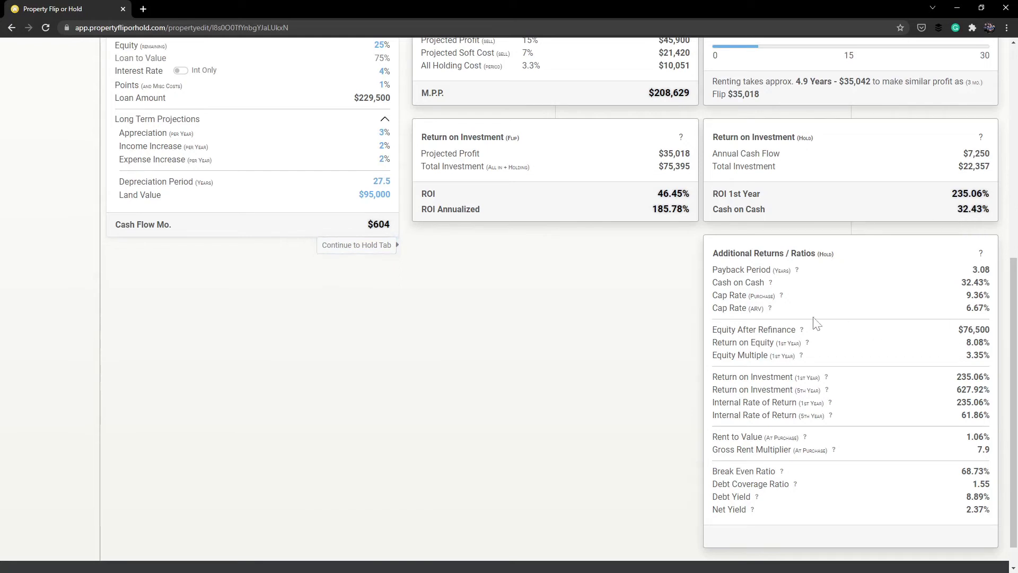
pyautogui.moveTo(782, 298)
pyautogui.click(981, 255)
pyautogui.scroll(-5, 528, 294)
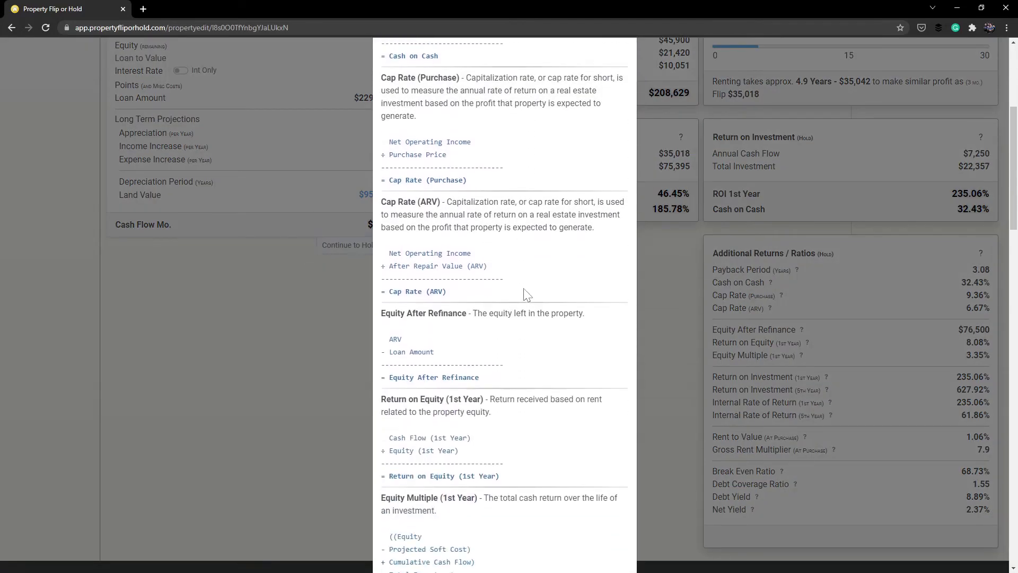
pyautogui.scroll(-15, 525, 295)
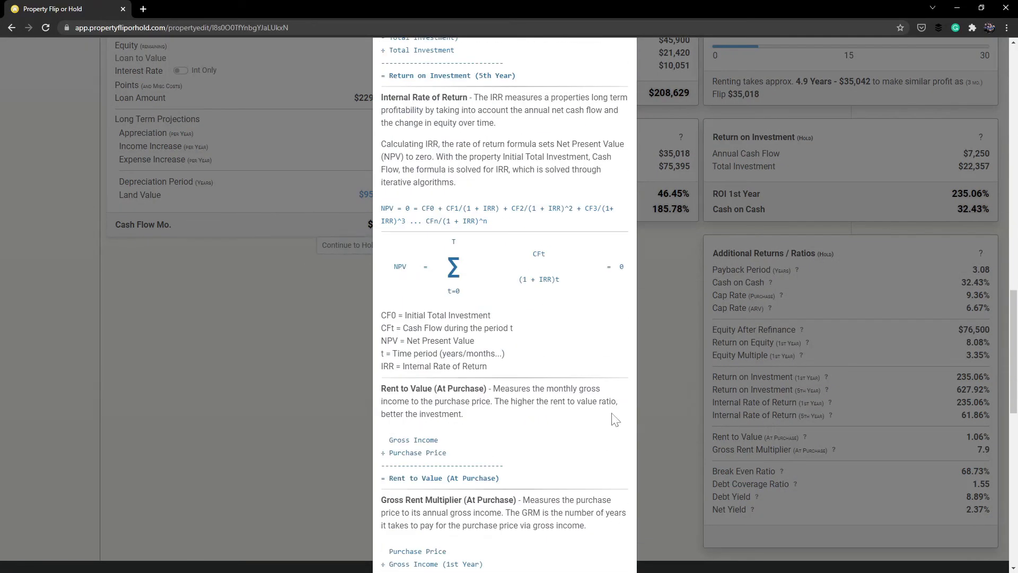
pyautogui.click(672, 392)
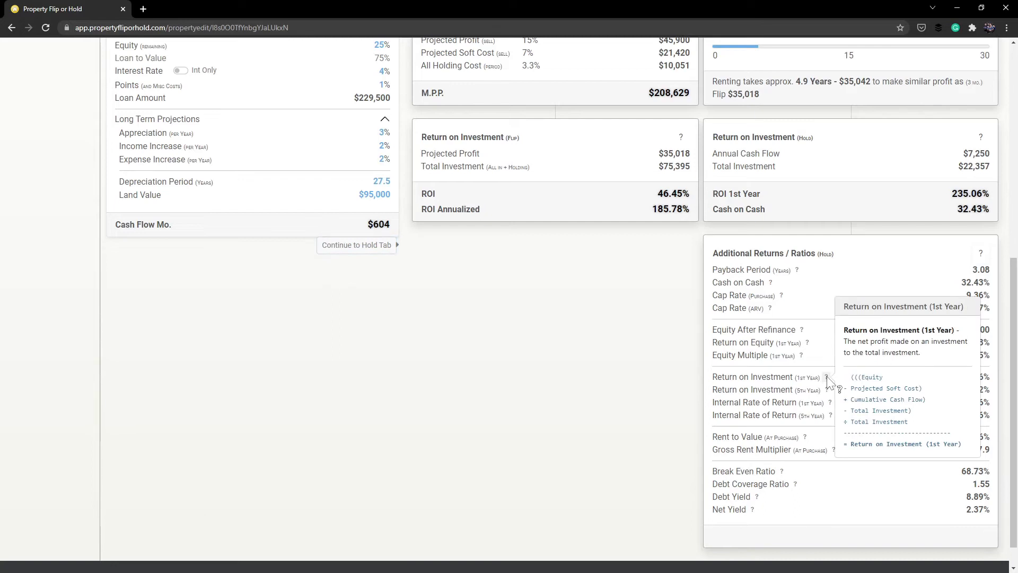
# Step: Examine the 1st-year and 5th-year return on investment and internal rate of return among the additional hold ratios
pyautogui.moveTo(956, 377); pyautogui.dragTo(985, 377)
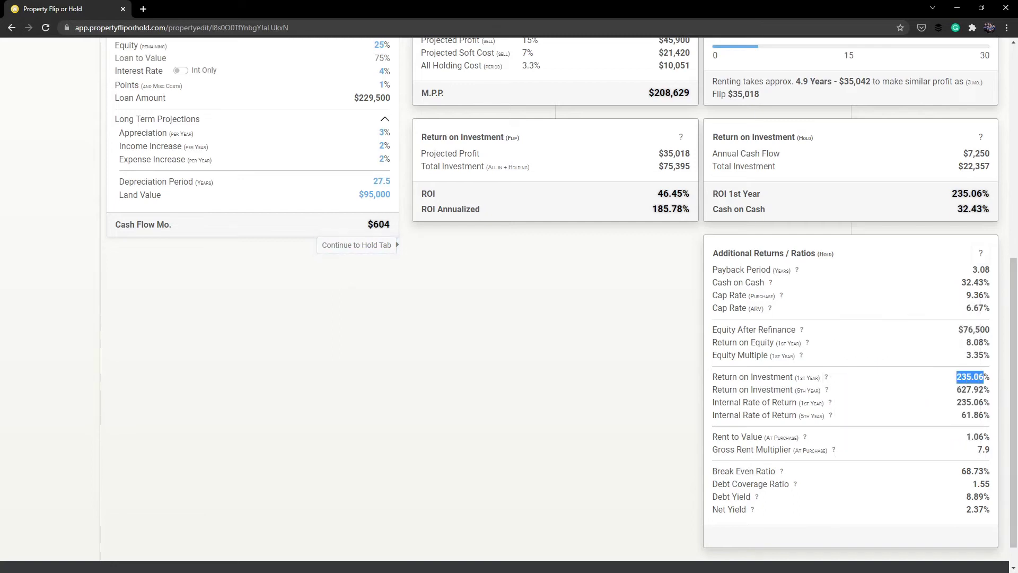
pyautogui.moveTo(749, 390); pyautogui.dragTo(822, 390)
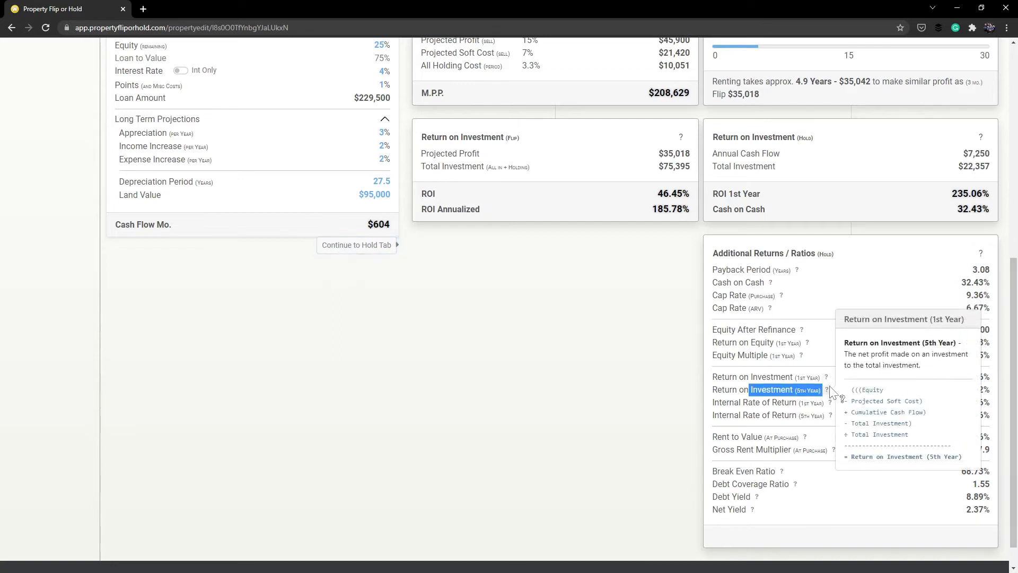
pyautogui.moveTo(956, 390); pyautogui.dragTo(992, 397)
pyautogui.click(743, 414)
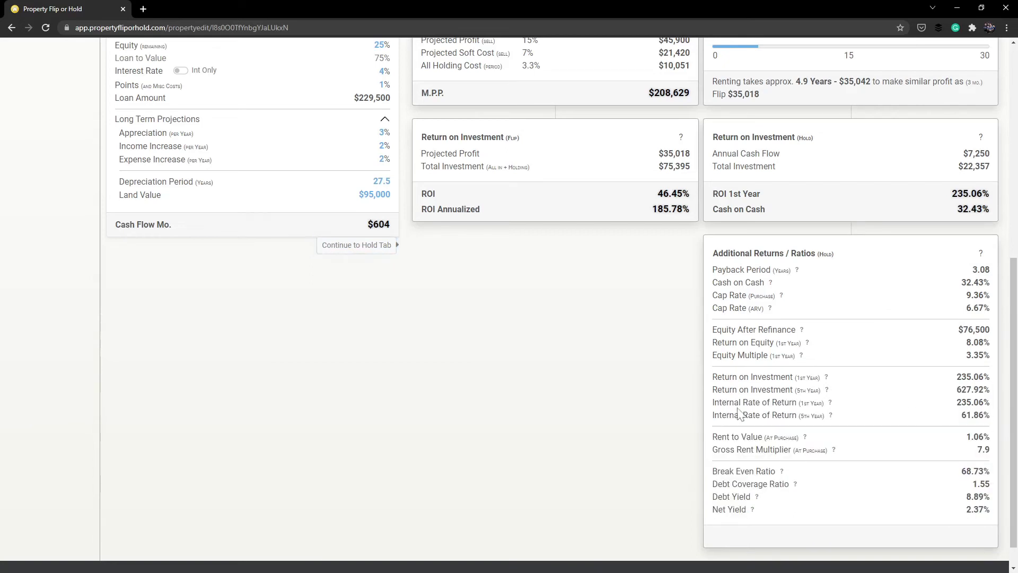
pyautogui.moveTo(714, 401); pyautogui.dragTo(825, 404)
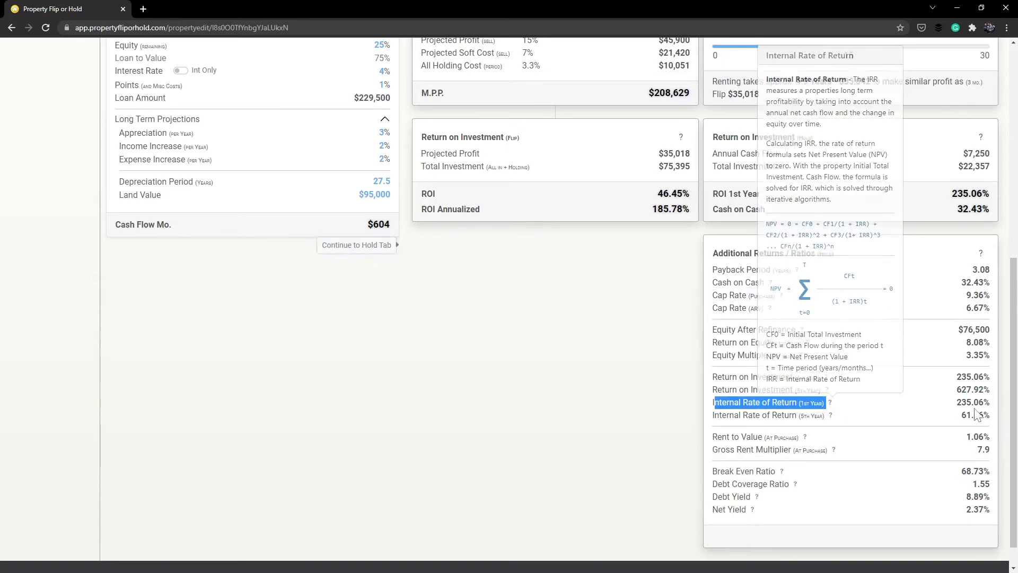
pyautogui.moveTo(956, 402); pyautogui.dragTo(974, 402)
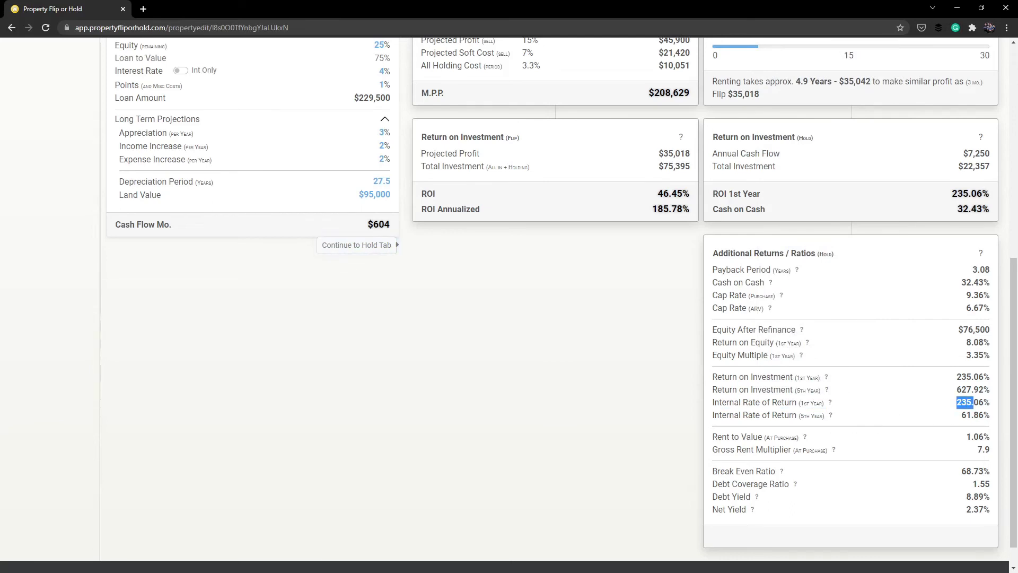
pyautogui.moveTo(961, 415); pyautogui.dragTo(973, 415)
pyautogui.moveTo(783, 473)
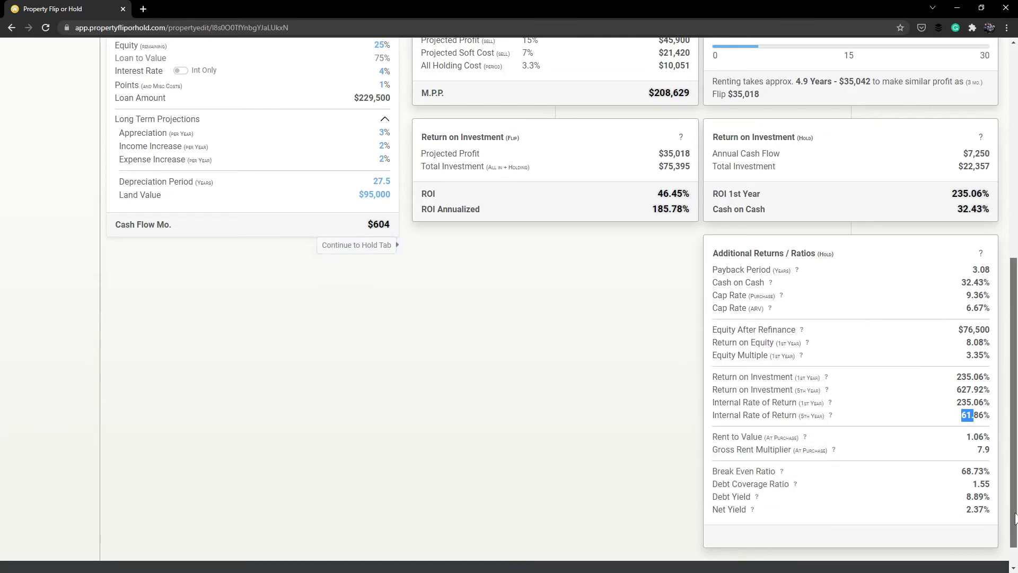
# Step: Save the property analysis and open its Lender Funding Summary report
pyautogui.moveTo(1014, 517); pyautogui.dragTo(998, 263)
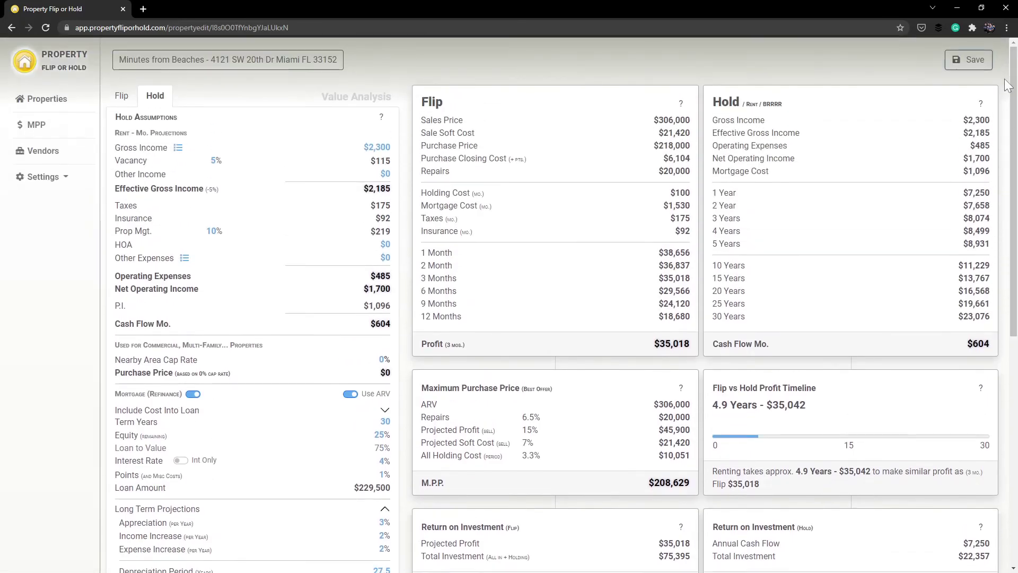
pyautogui.click(971, 66)
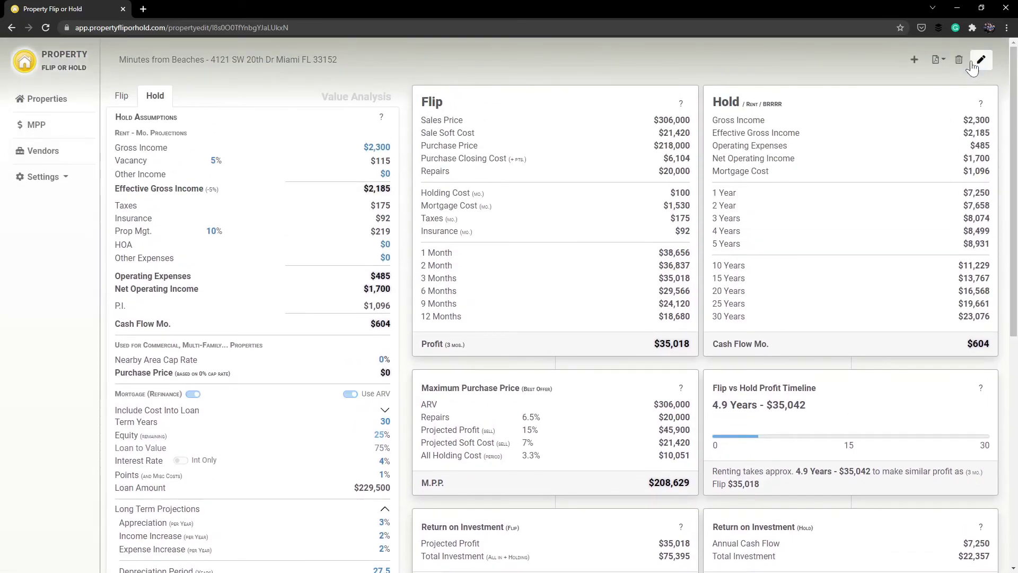
pyautogui.click(938, 62)
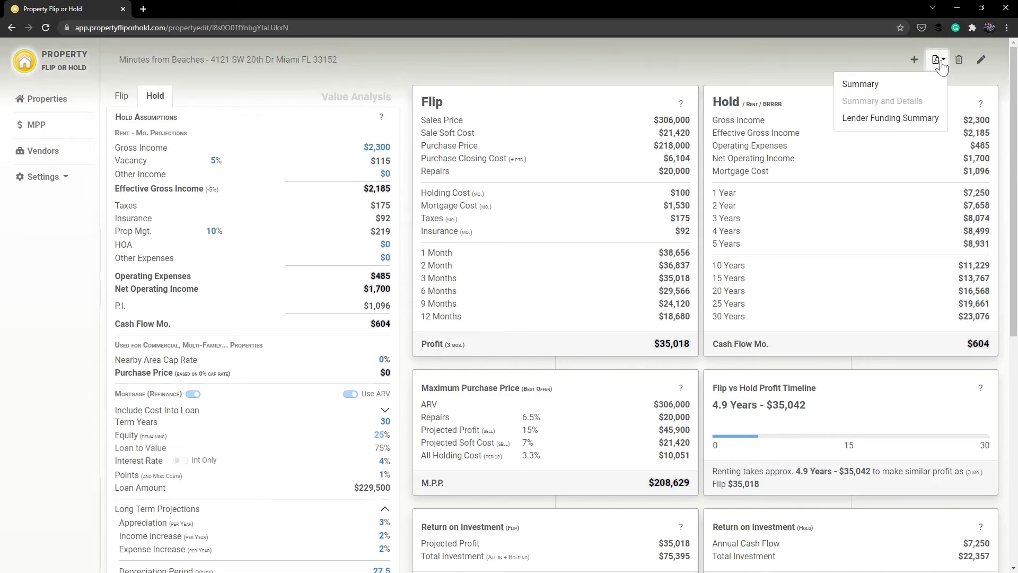
pyautogui.click(897, 119)
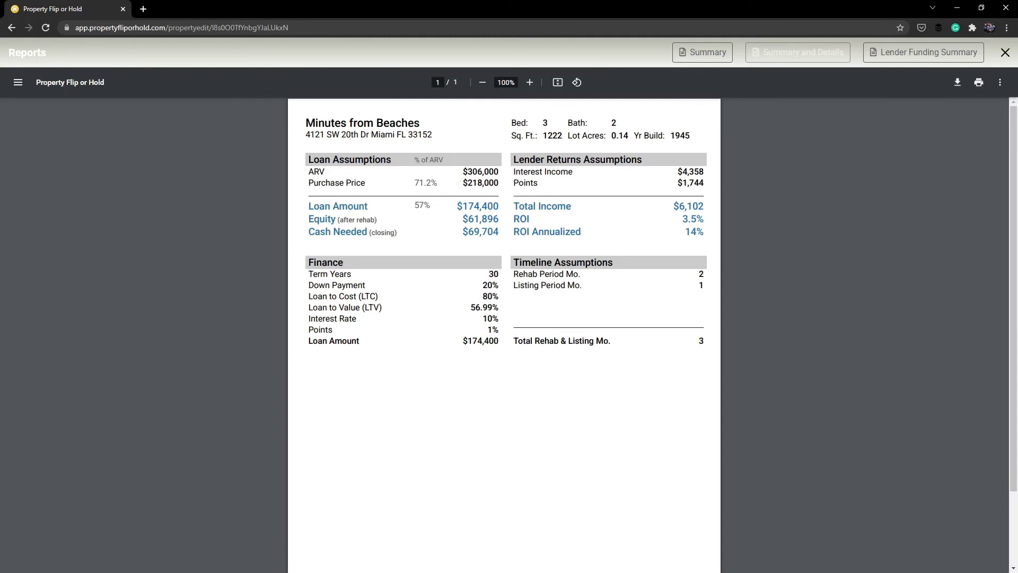
# Step: Examine the report's loan assumptions: ARV, purchase price, loan amount with its share of ARV, equity after rehab and cash needed at closing
pyautogui.moveTo(463, 172); pyautogui.dragTo(499, 171)
pyautogui.click(498, 174)
pyautogui.moveTo(462, 171); pyautogui.dragTo(499, 183)
pyautogui.moveTo(463, 206); pyautogui.dragTo(499, 206)
pyautogui.moveTo(416, 205); pyautogui.dragTo(431, 205)
pyautogui.moveTo(468, 219); pyautogui.dragTo(499, 219)
pyautogui.click(462, 255)
pyautogui.moveTo(468, 232); pyautogui.dragTo(499, 232)
pyautogui.click(558, 232)
# Step: Examine the lender returns assumptions: interest income, points, total income and annualized ROI
pyautogui.moveTo(682, 172); pyautogui.dragTo(704, 183)
pyautogui.moveTo(679, 206); pyautogui.dragTo(704, 206)
pyautogui.click(703, 208)
pyautogui.moveTo(514, 231); pyautogui.dragTo(581, 232)
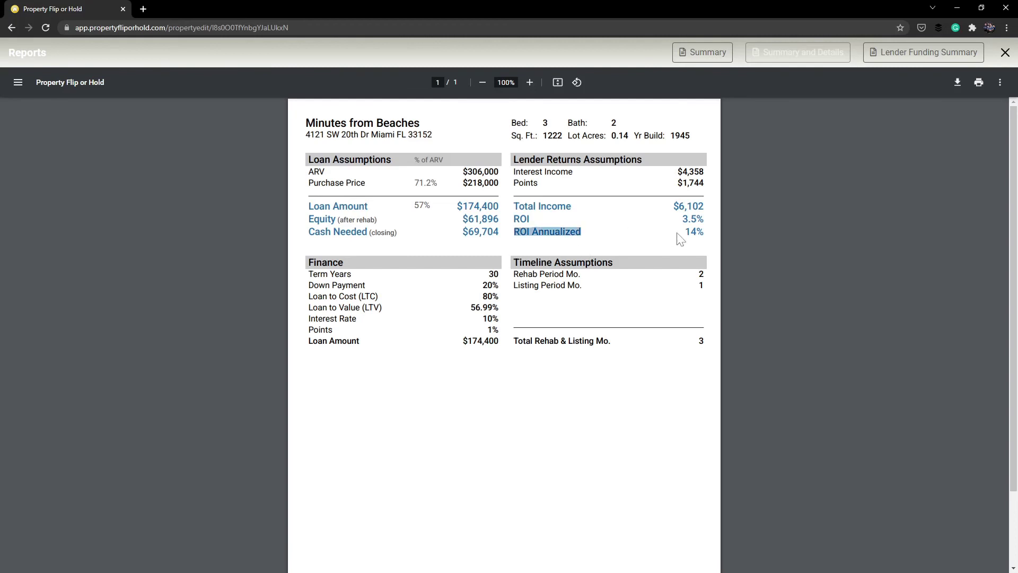
pyautogui.moveTo(685, 231); pyautogui.dragTo(704, 232)
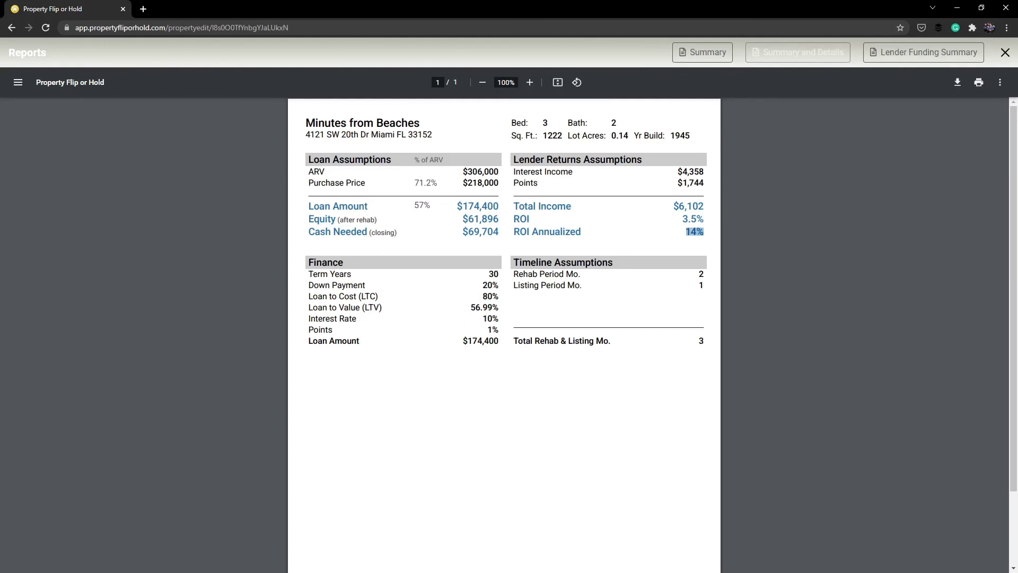
# Step: Examine the lender report's finance terms: term, down payment, loan to cost, loan to value, interest rate, points and loan amount
pyautogui.moveTo(488, 275); pyautogui.dragTo(499, 297)
pyautogui.moveTo(471, 307); pyautogui.dragTo(499, 308)
pyautogui.moveTo(484, 319)
pyautogui.mouseDown()
pyautogui.moveTo(499, 319)
pyautogui.moveTo(499, 330)
pyautogui.mouseUp()
pyautogui.click(435, 351)
pyautogui.moveTo(468, 341); pyautogui.dragTo(499, 341)
# Step: Switch to the Summary report, review its flip and hold figures down to the returns, and close the reports
pyautogui.click(705, 61)
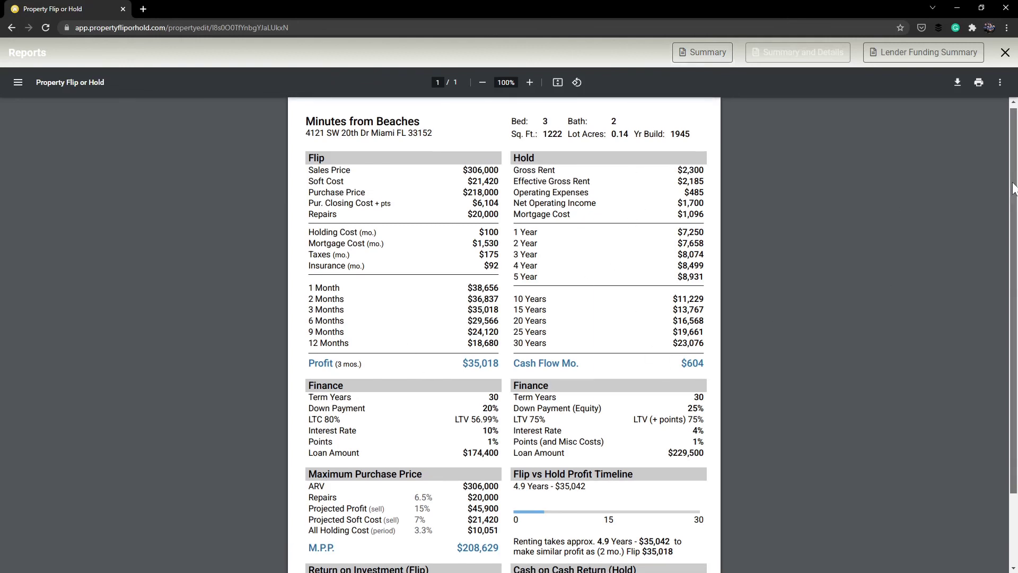
pyautogui.moveTo(1015, 186); pyautogui.dragTo(1015, 234)
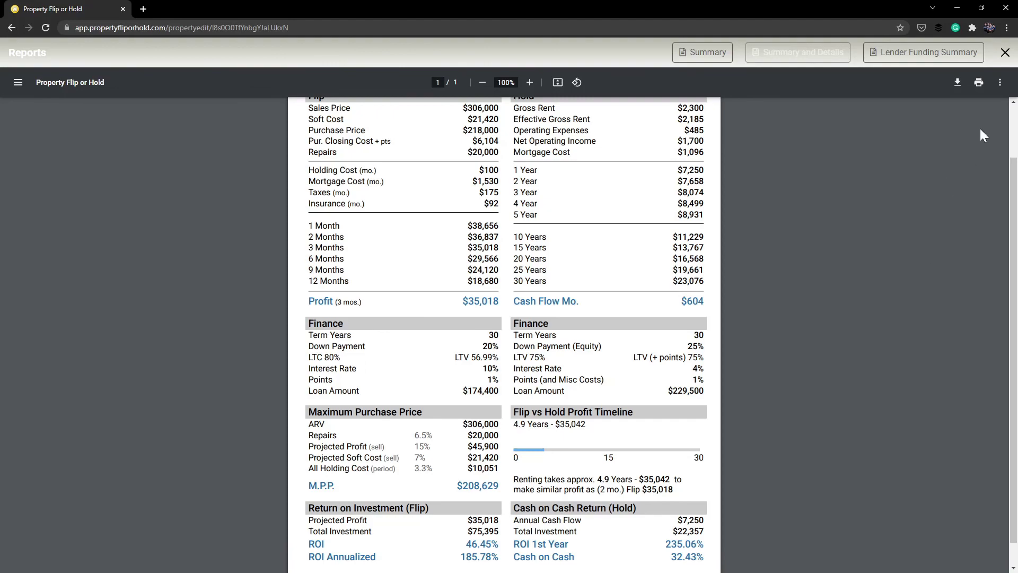
pyautogui.click(1005, 53)
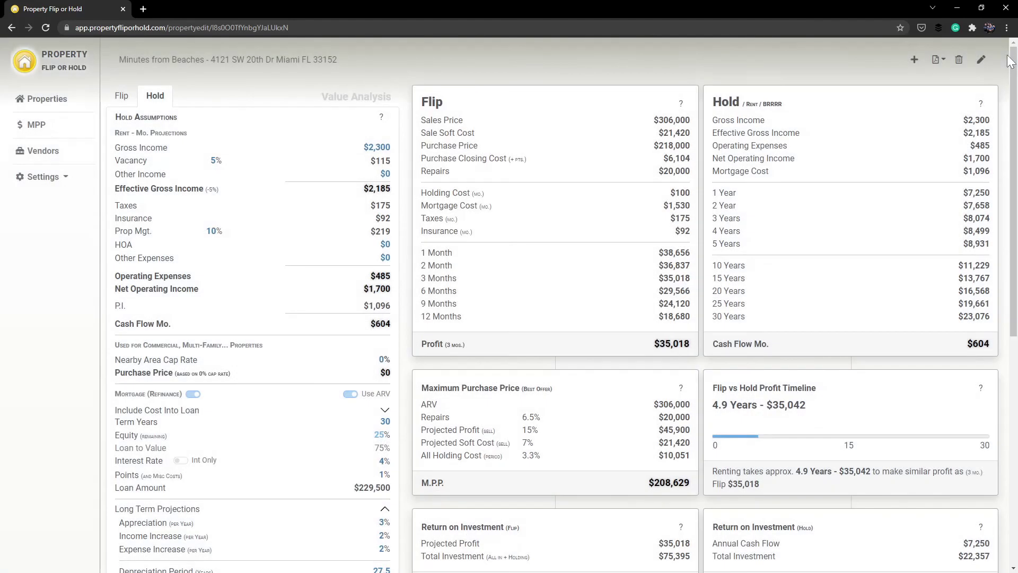